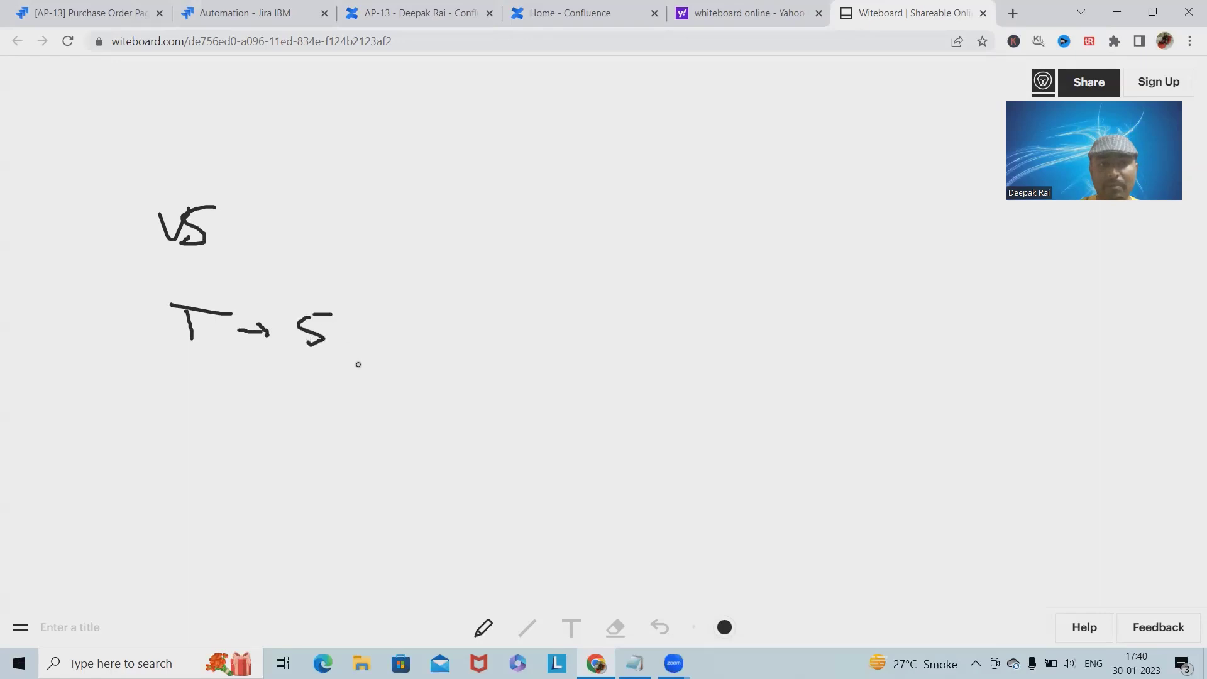
Circle the T → S diagram and its S, and start writing T1 for a second diagram
mouse_move(193, 289)
left_mouse_down()
mouse_move(183, 290)
mouse_move(283, 397)
mouse_move(259, 272)
mouse_move(184, 297)
left_mouse_up()
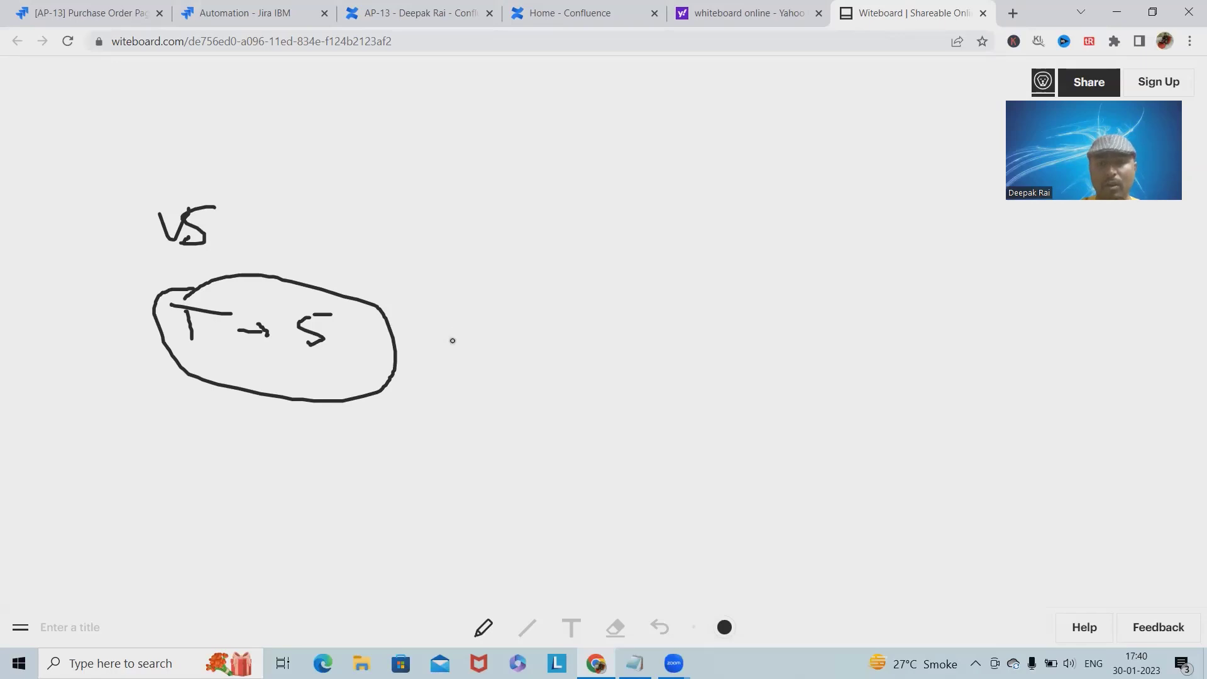
mouse_move(321, 300)
left_mouse_down()
mouse_move(286, 311)
mouse_move(332, 362)
mouse_move(347, 308)
mouse_move(305, 293)
left_mouse_up()
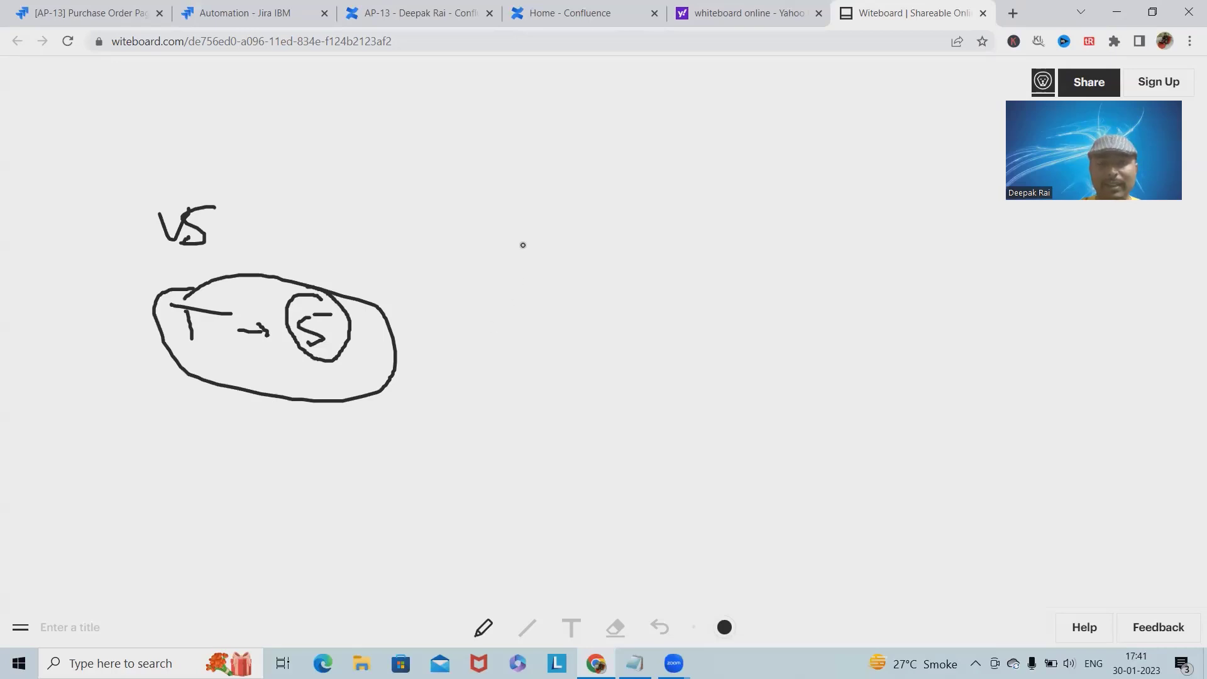
mouse_move(523, 244)
left_mouse_down()
mouse_move(532, 281)
mouse_move(550, 245)
mouse_move(555, 280)
mouse_move(615, 257)
mouse_move(605, 274)
mouse_move(659, 270)
mouse_move(632, 242)
mouse_move(664, 290)
mouse_move(666, 240)
left_mouse_up()
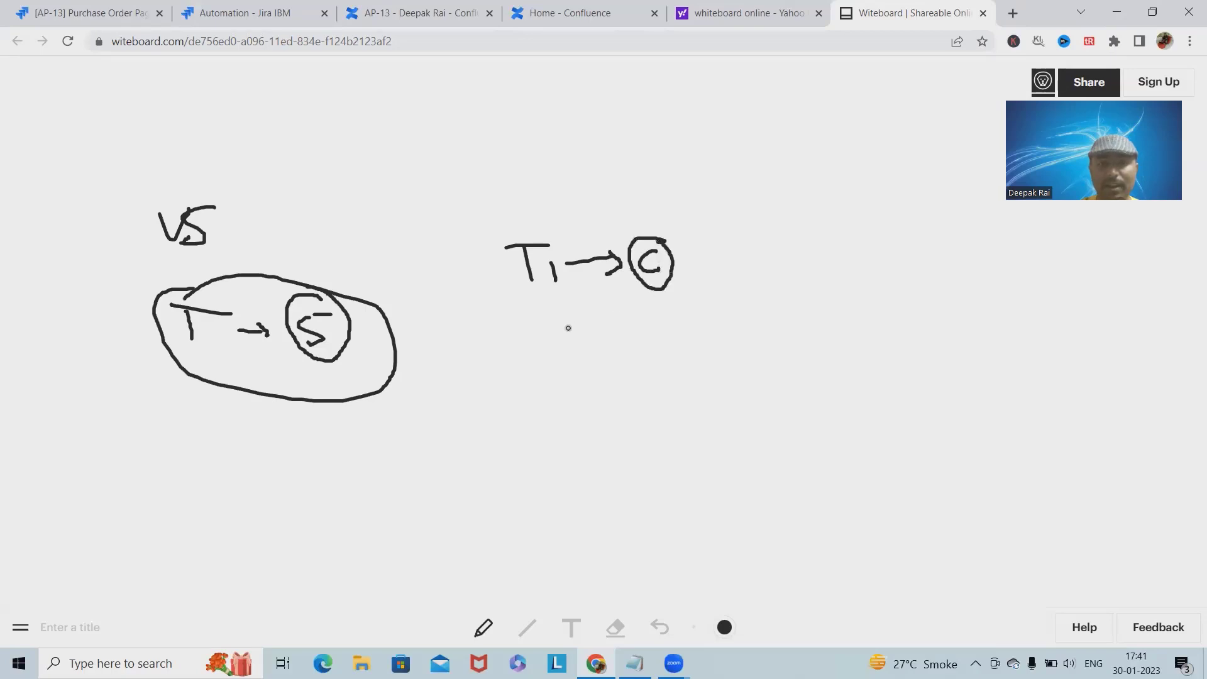
Draw a curved arrow from T1 down to a circled Cf
left_click_drag(536, 286, 660, 405)
mouse_move(696, 348)
left_mouse_down()
mouse_move(690, 356)
mouse_move(731, 391)
left_mouse_up()
left_click_drag(734, 349, 722, 355)
left_click_drag(721, 369, 737, 367)
mouse_move(730, 318)
left_mouse_down()
mouse_move(678, 376)
mouse_move(759, 343)
mouse_move(729, 317)
left_mouse_up()
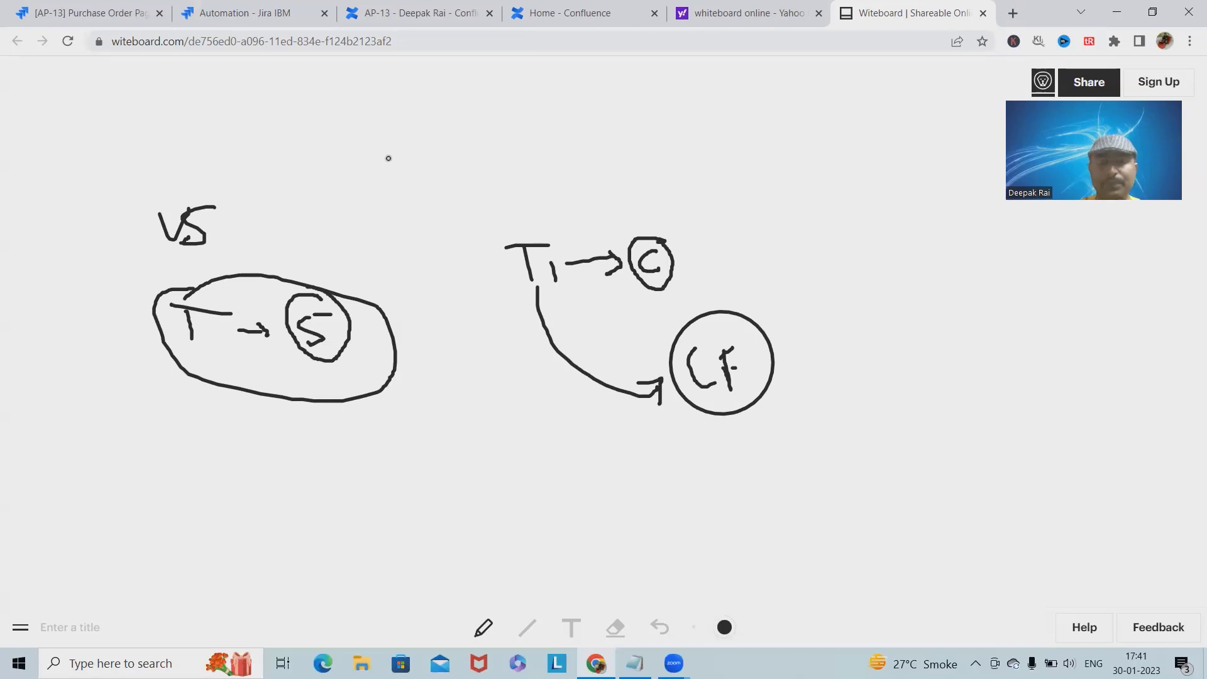
mouse_move(406, 24)
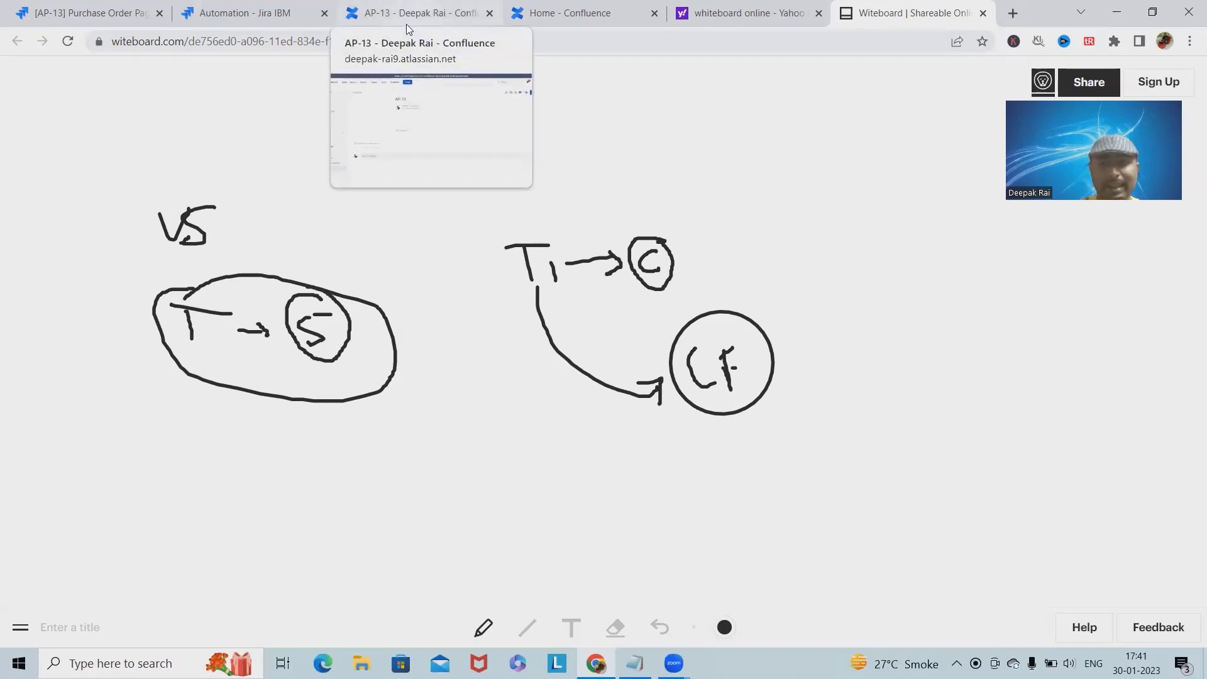
Check the AP-13 Confluence page, then go to the Jira Automation rules list tab
left_click(406, 24)
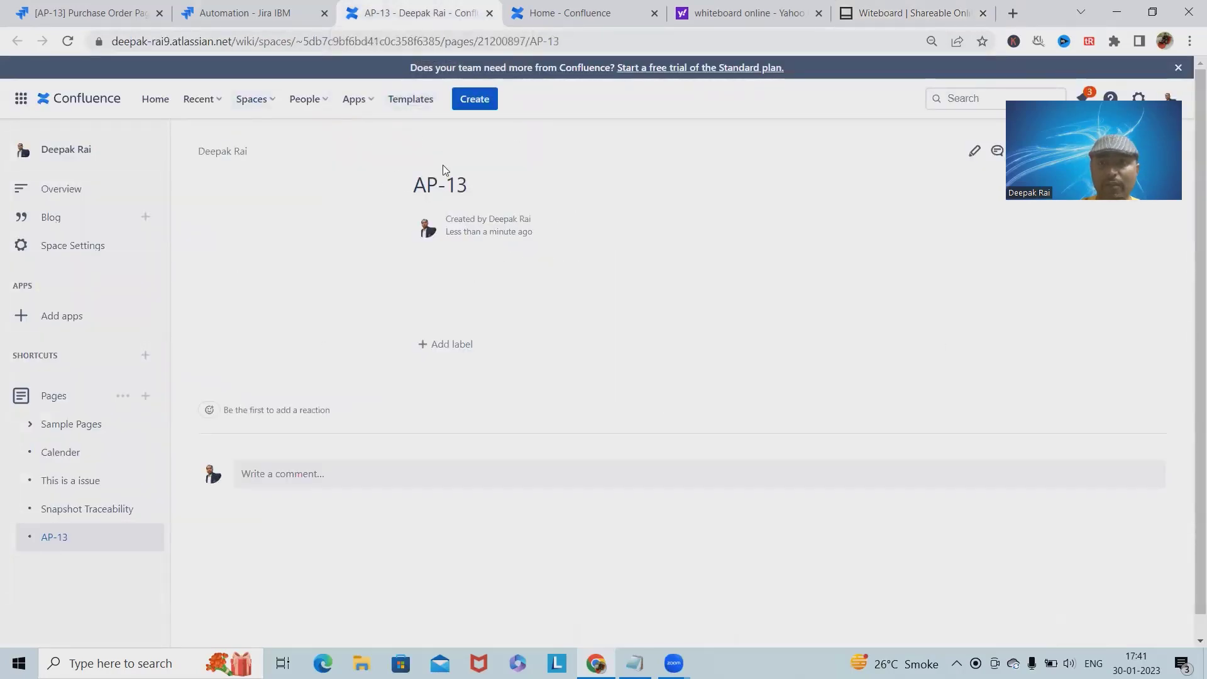
left_click(310, 21)
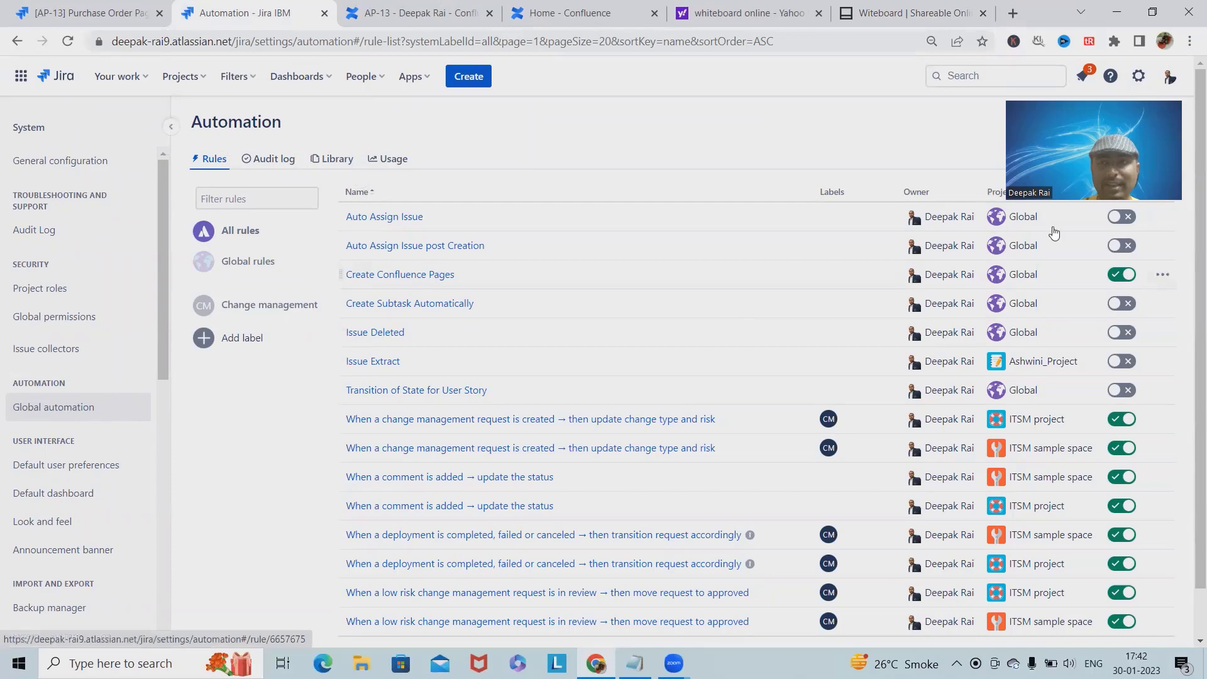
Go to Settings > System > Global automation and start creating a new rule
left_click(1139, 76)
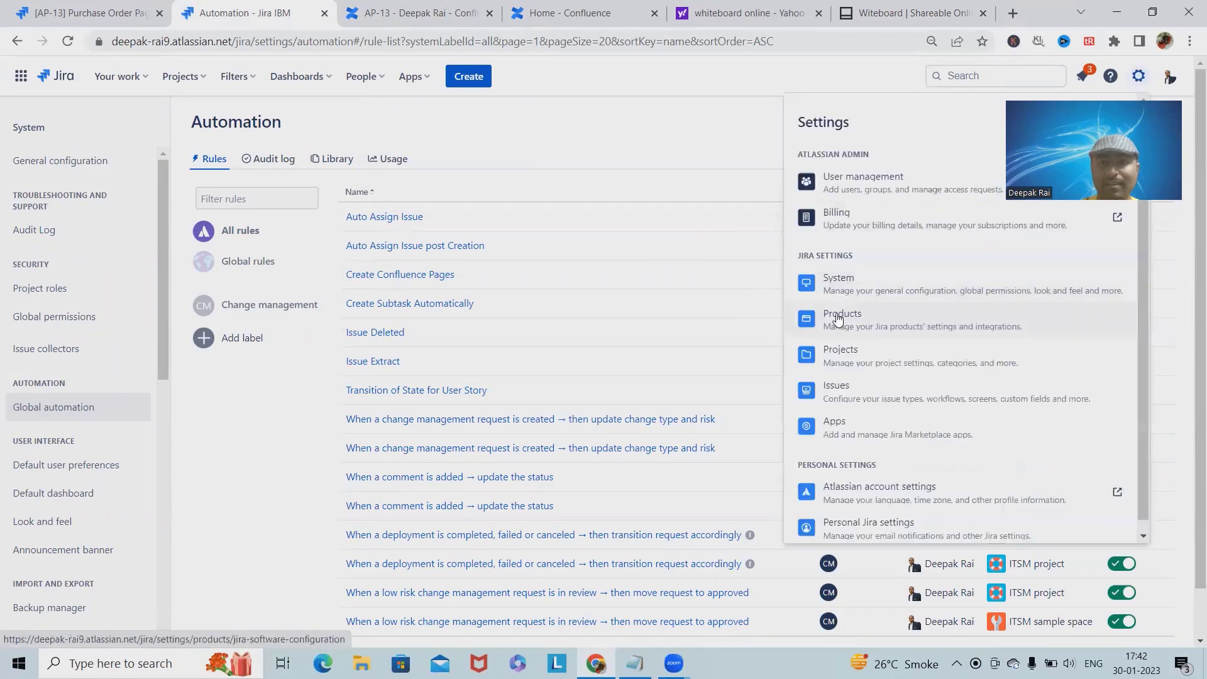
left_click(871, 295)
left_click(47, 415)
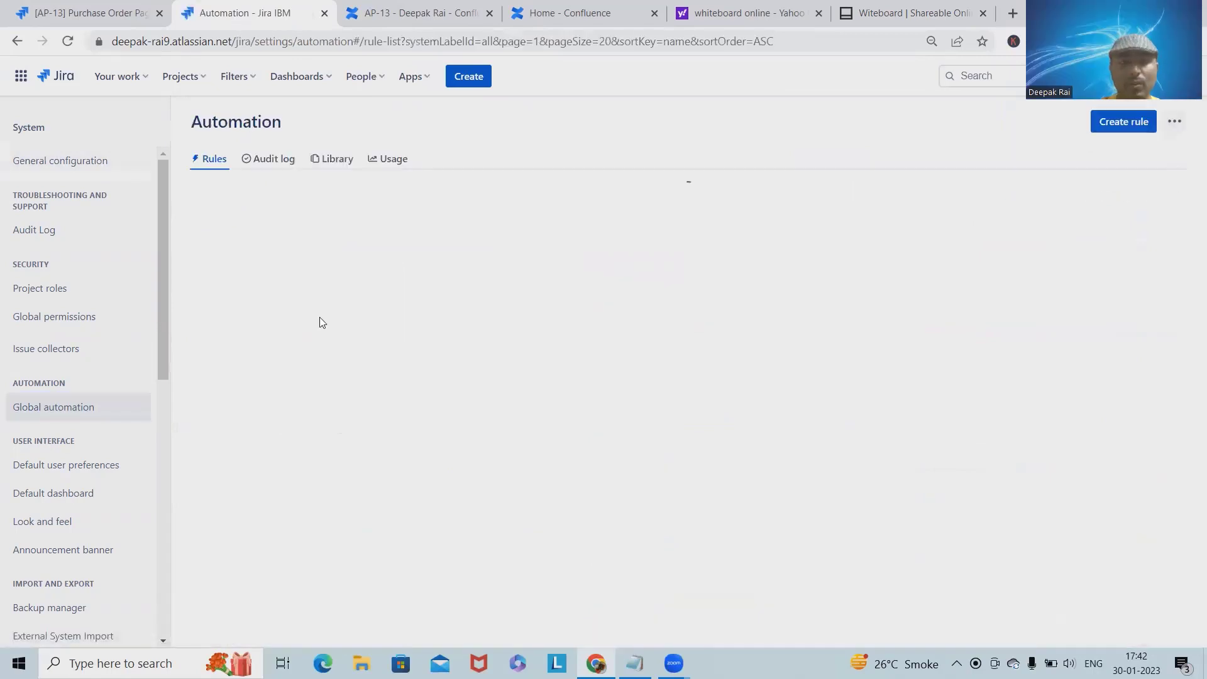
left_click(1127, 127)
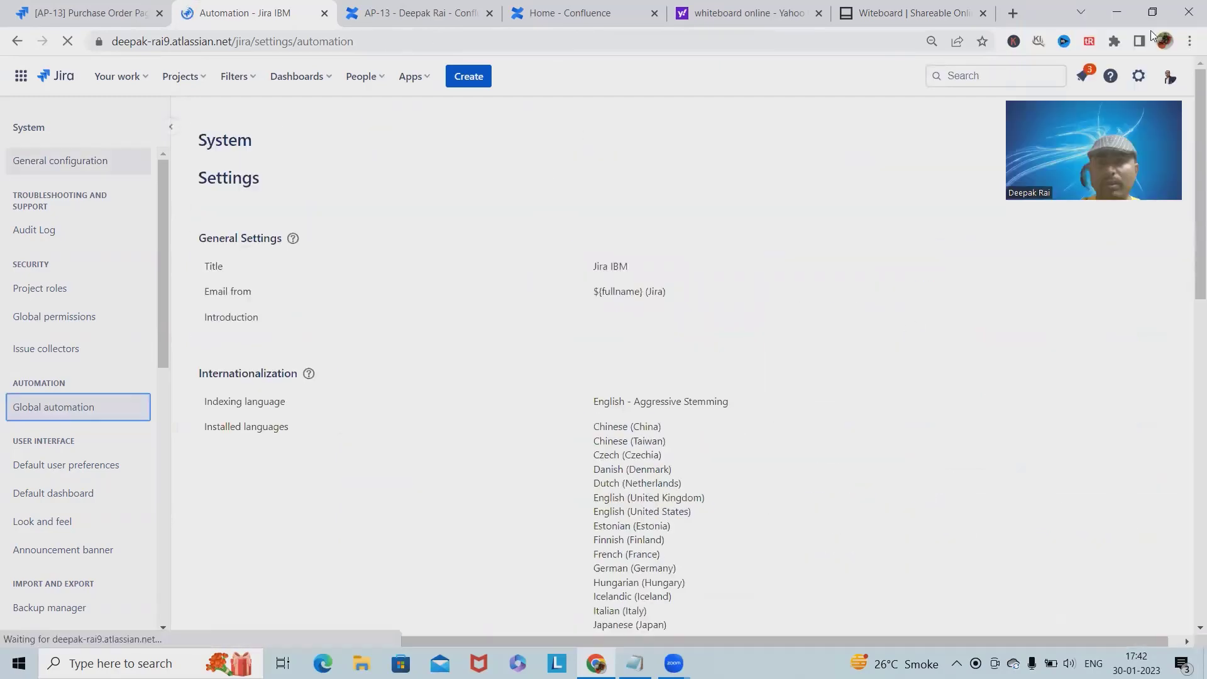
Save an Issue transitioned trigger with a blank From status and To status DONE
type("tra")
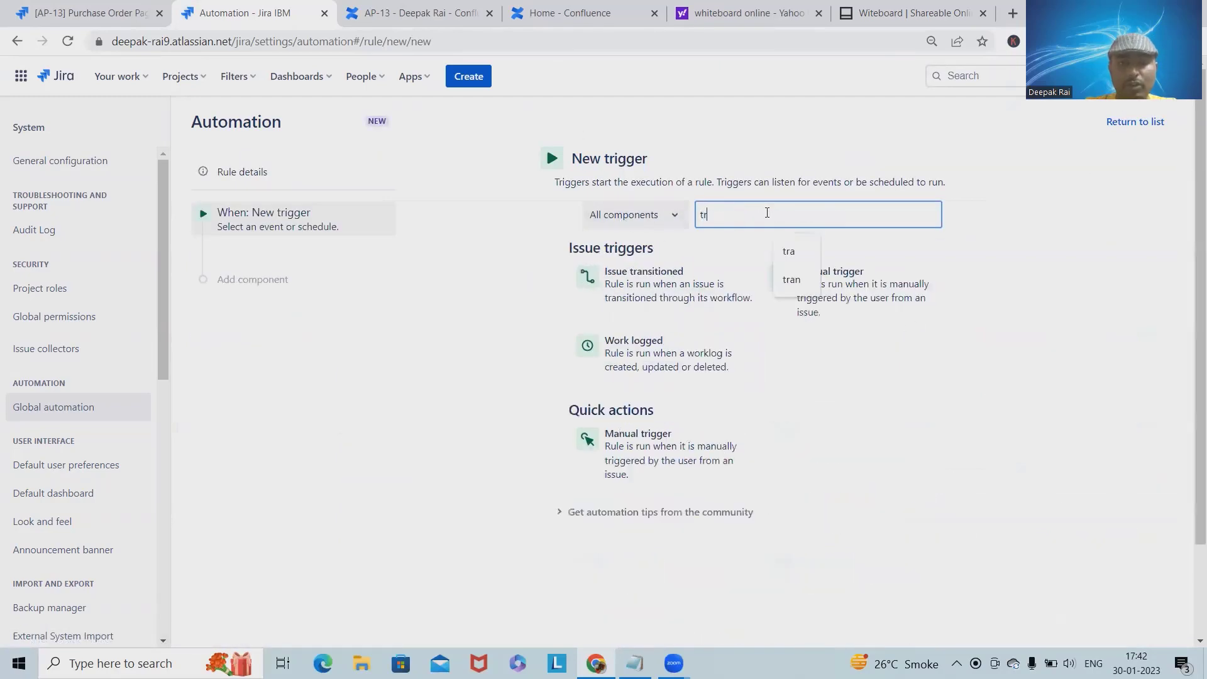
left_click(688, 270)
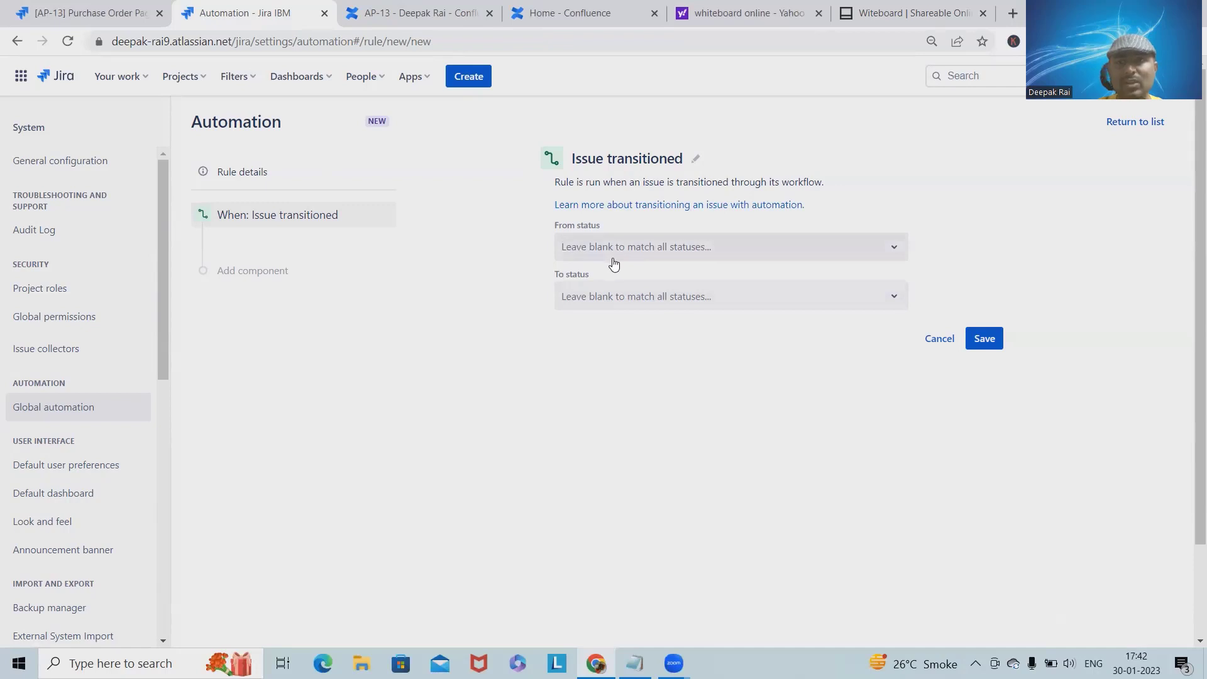
left_click(715, 249)
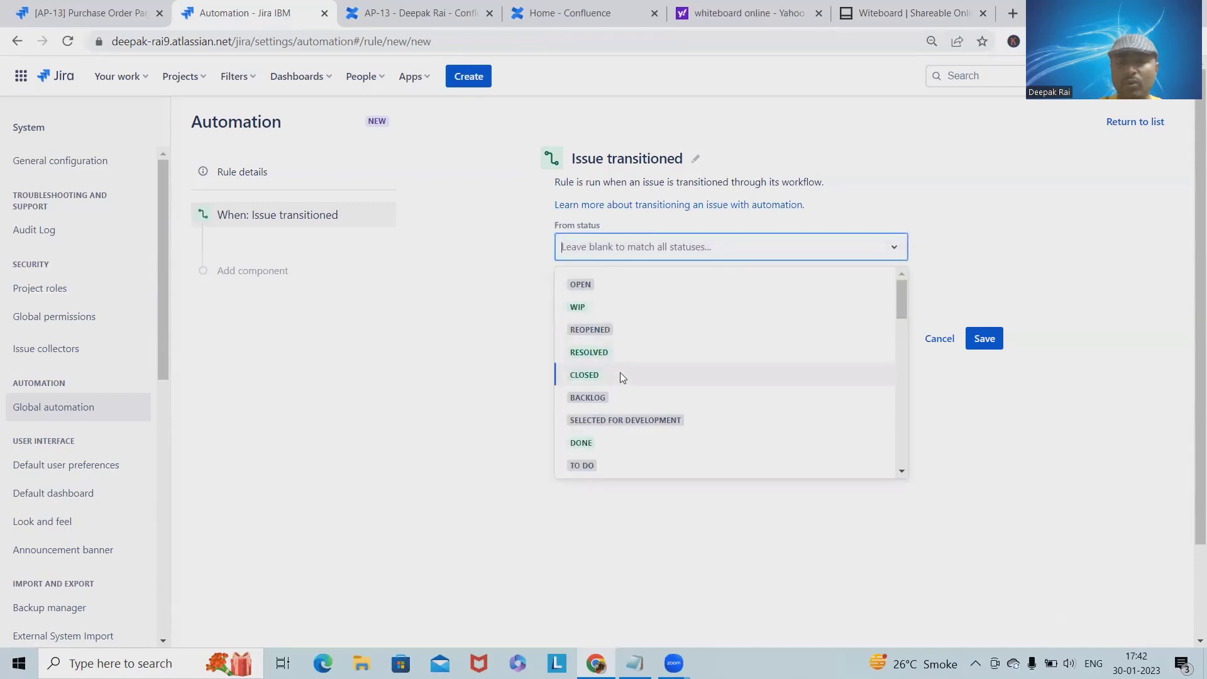
left_click(512, 403)
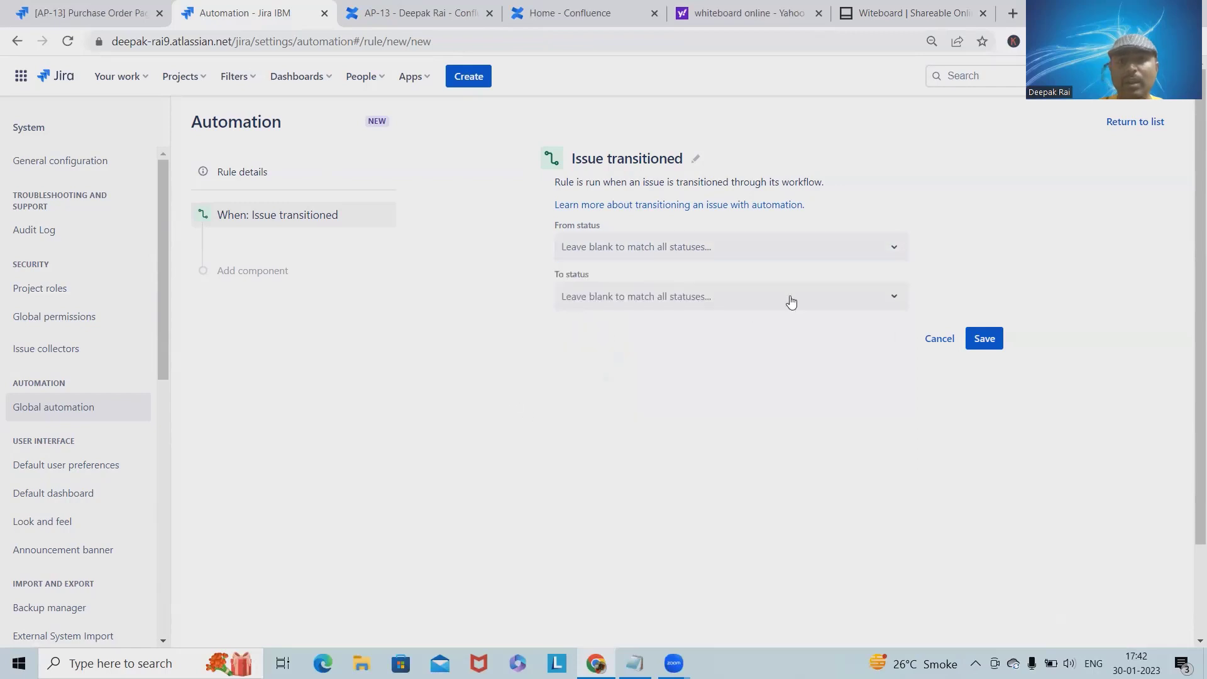
left_click(791, 302)
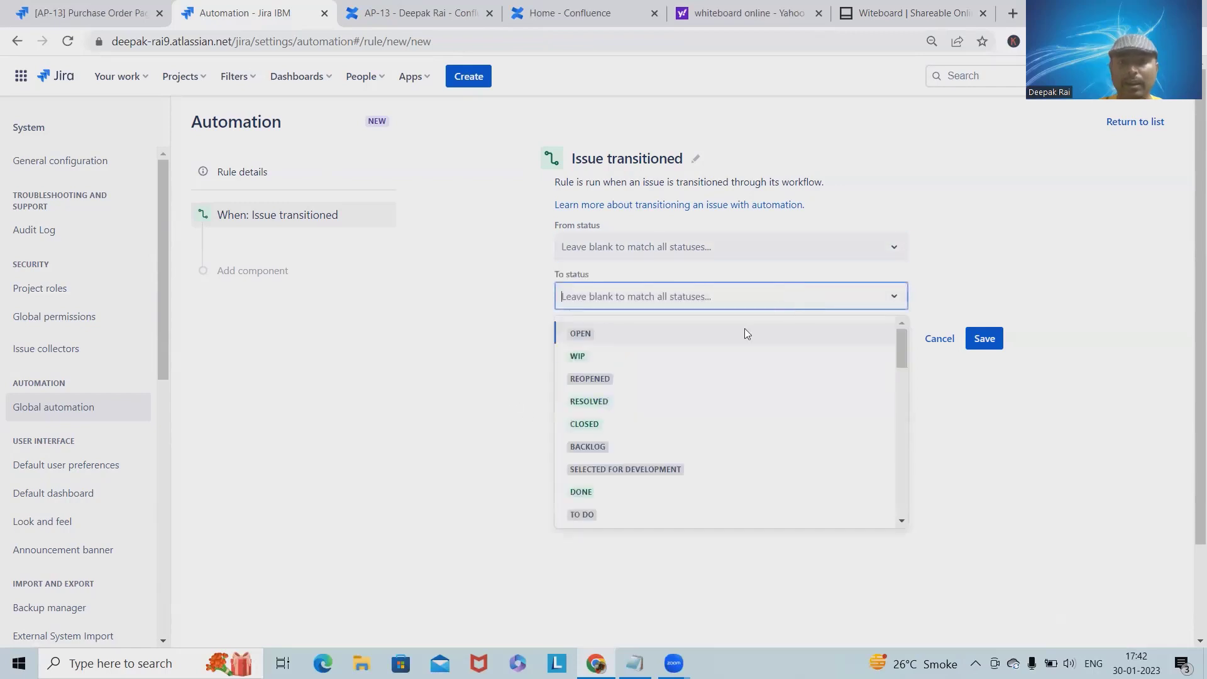
left_click(594, 491)
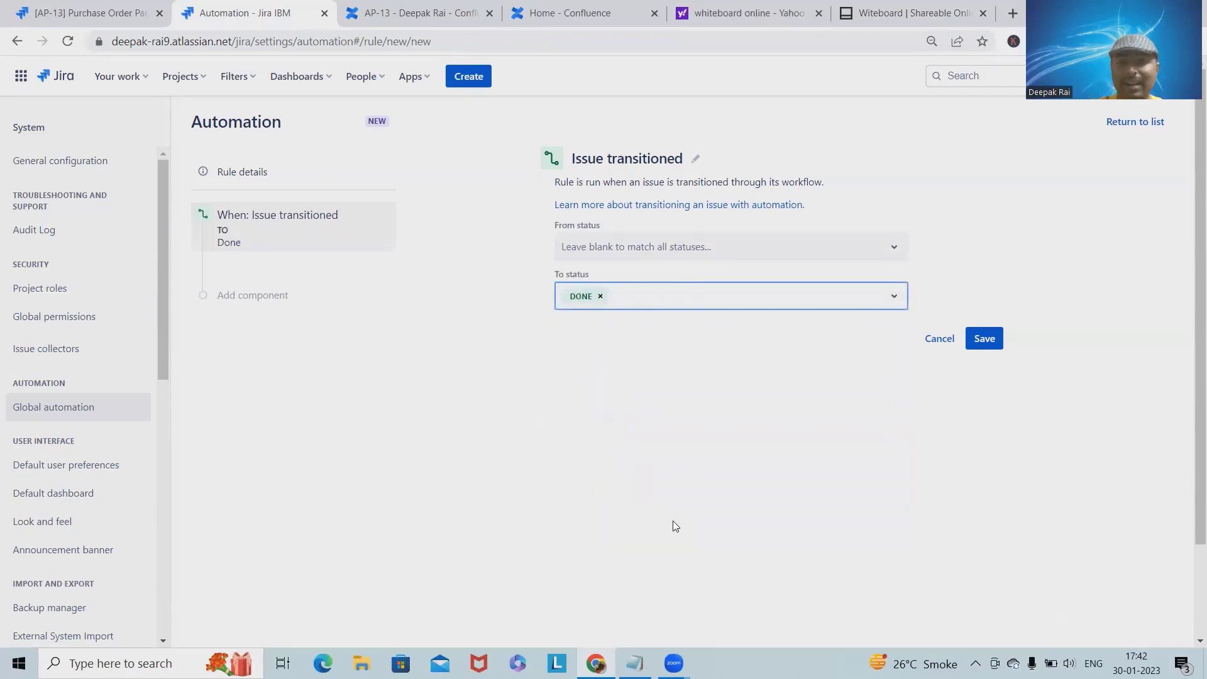
left_click(985, 340)
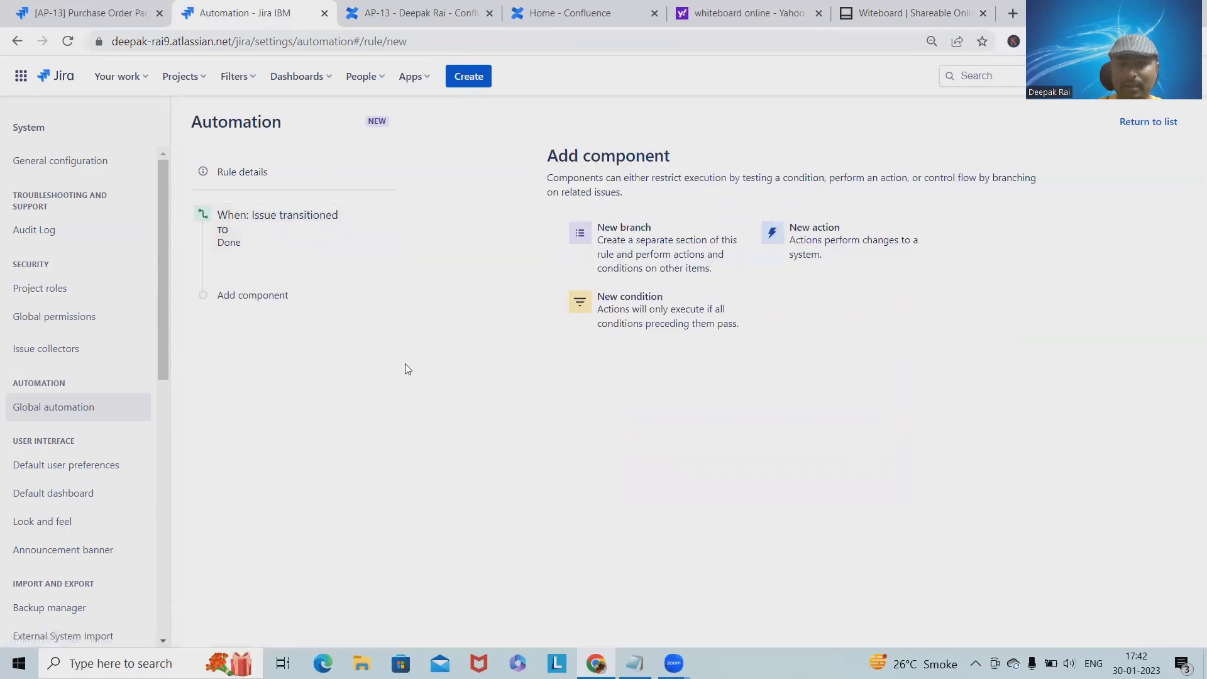
Add a Create page in Confluence action, found by filtering 'create pa', and create its Confluence connection
left_click(827, 249)
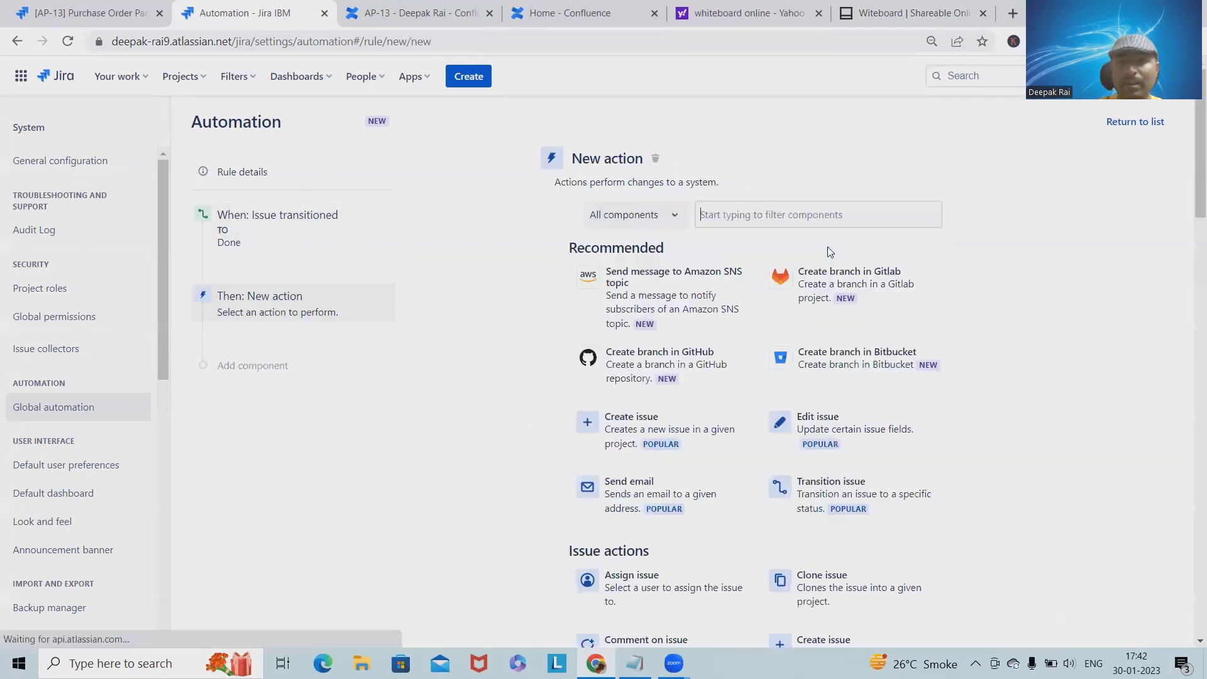
left_click(807, 221)
type("create")
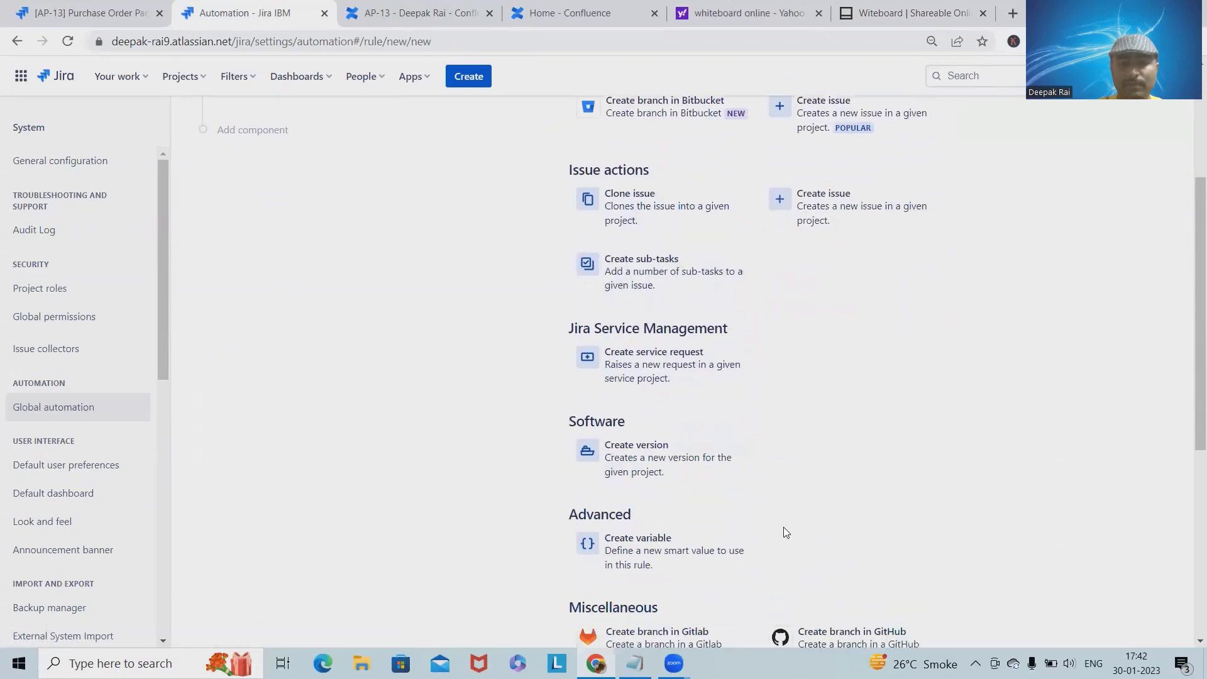
scroll(723, 440, "up", 4)
left_click(811, 220)
type("con")
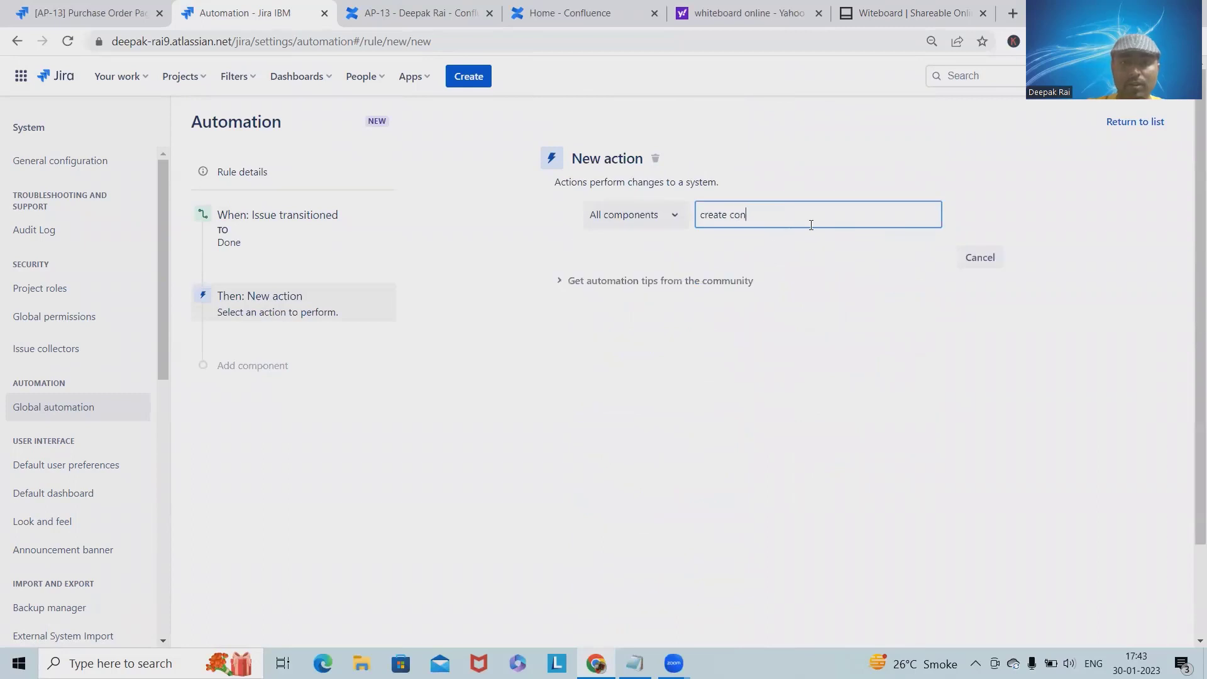
key("BackSpace")
key("BackSpace")
key("BackSpace")
key("BackSpace")
key("BackSpace")
key("BackSpace")
key("BackSpace")
key("BackSpace")
key("BackSpace")
type("create pa")
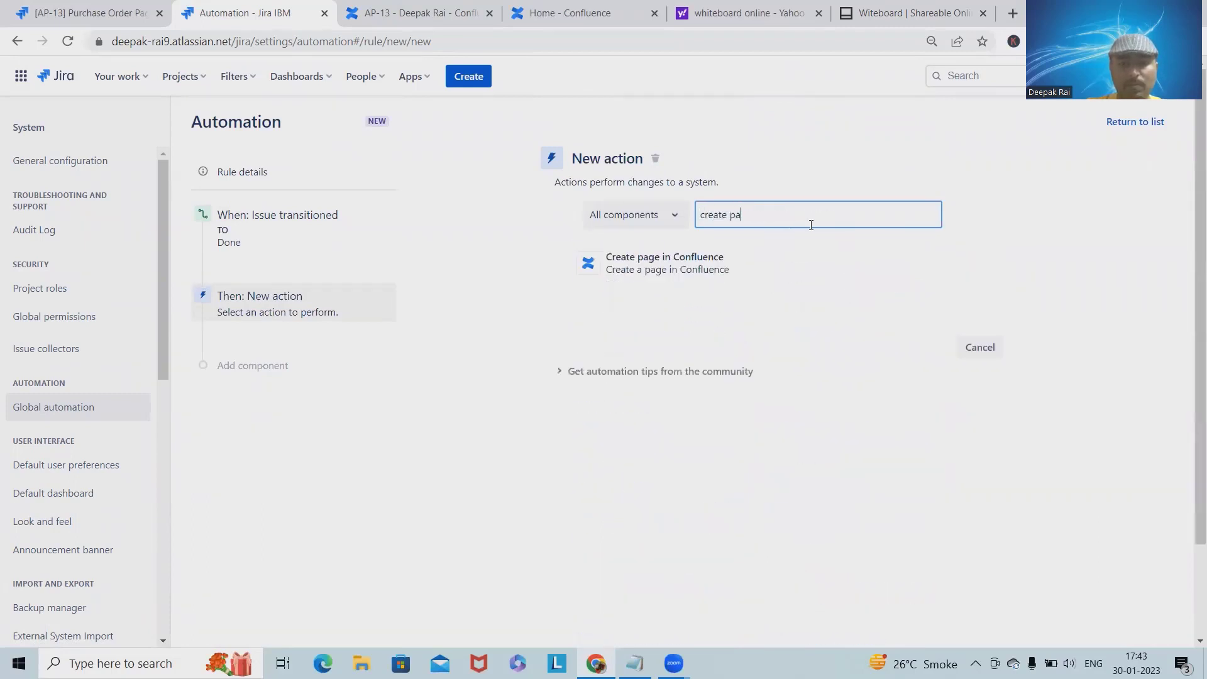
left_click(667, 263)
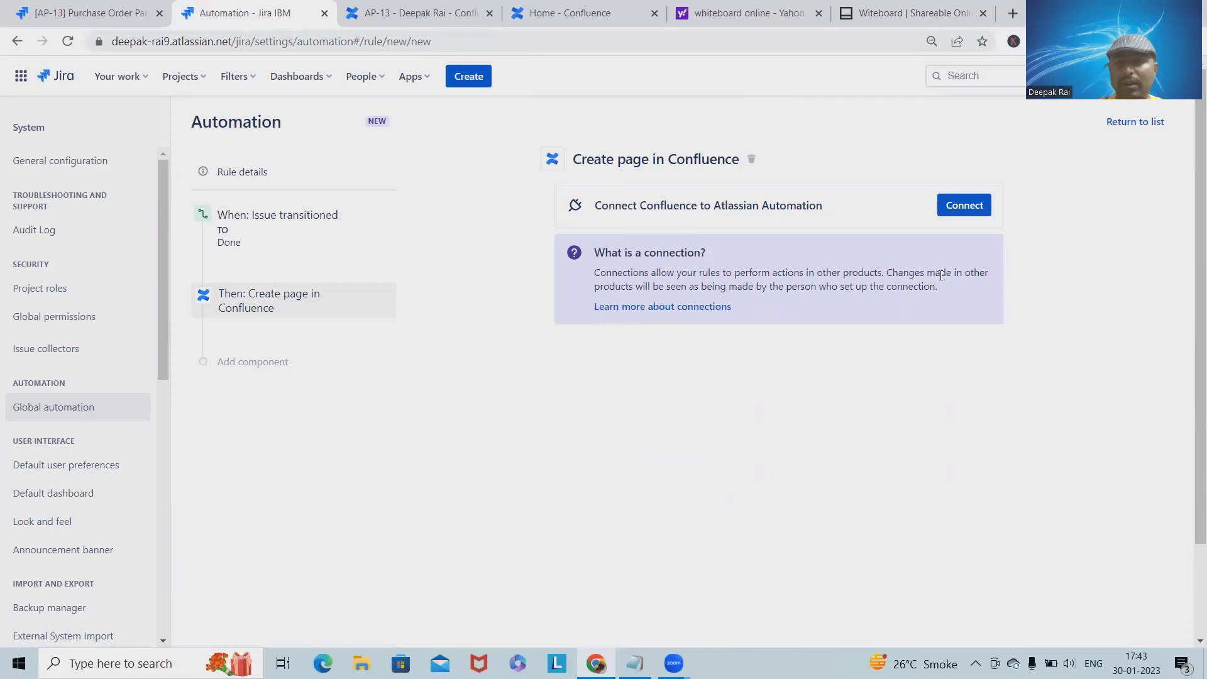
left_click(968, 207)
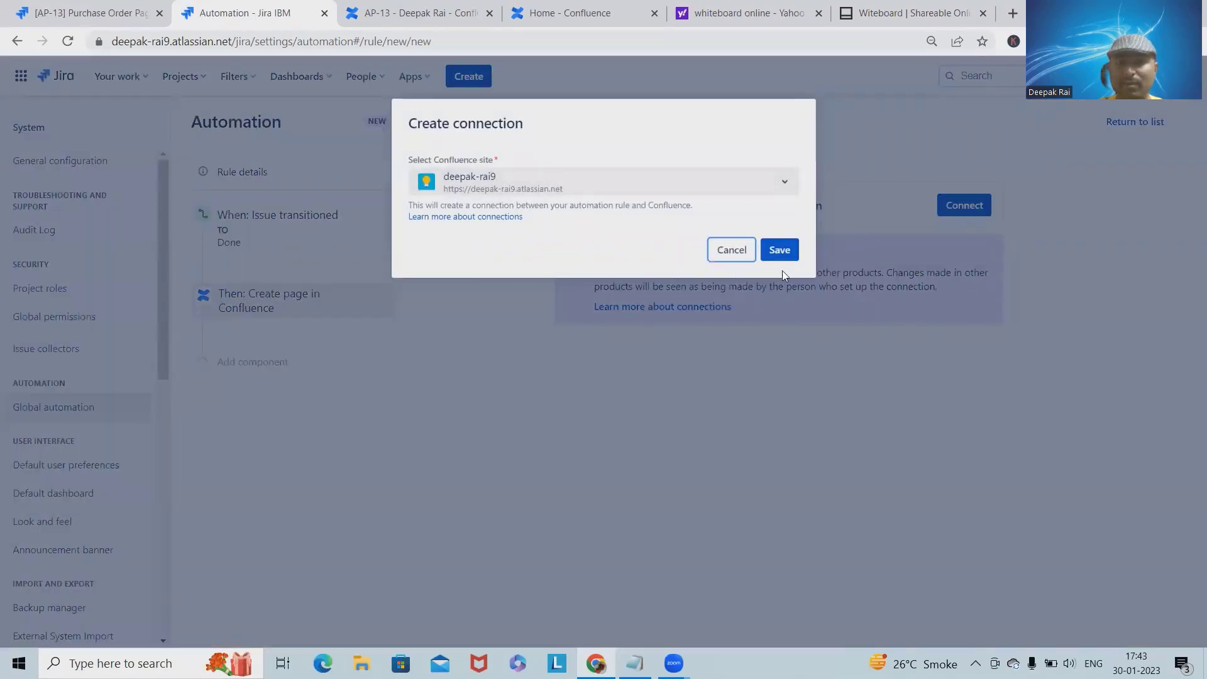
left_click(780, 250)
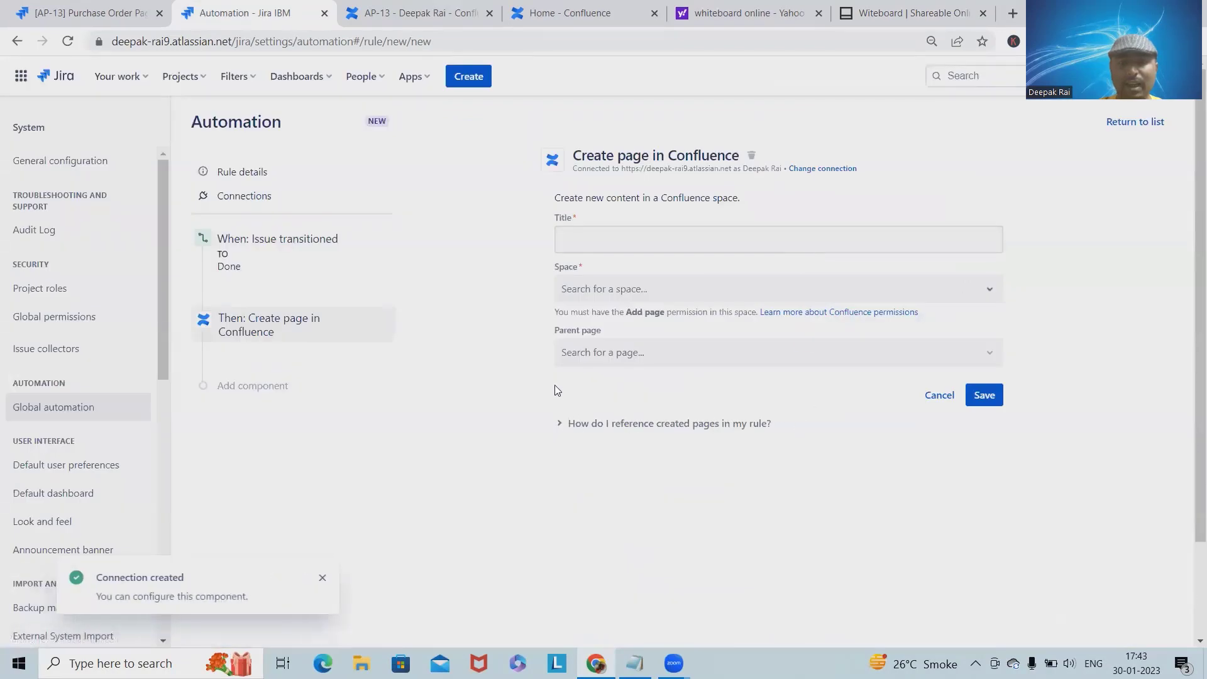
Set the Confluence page title to {{Transitionissue}}
left_click(693, 237)
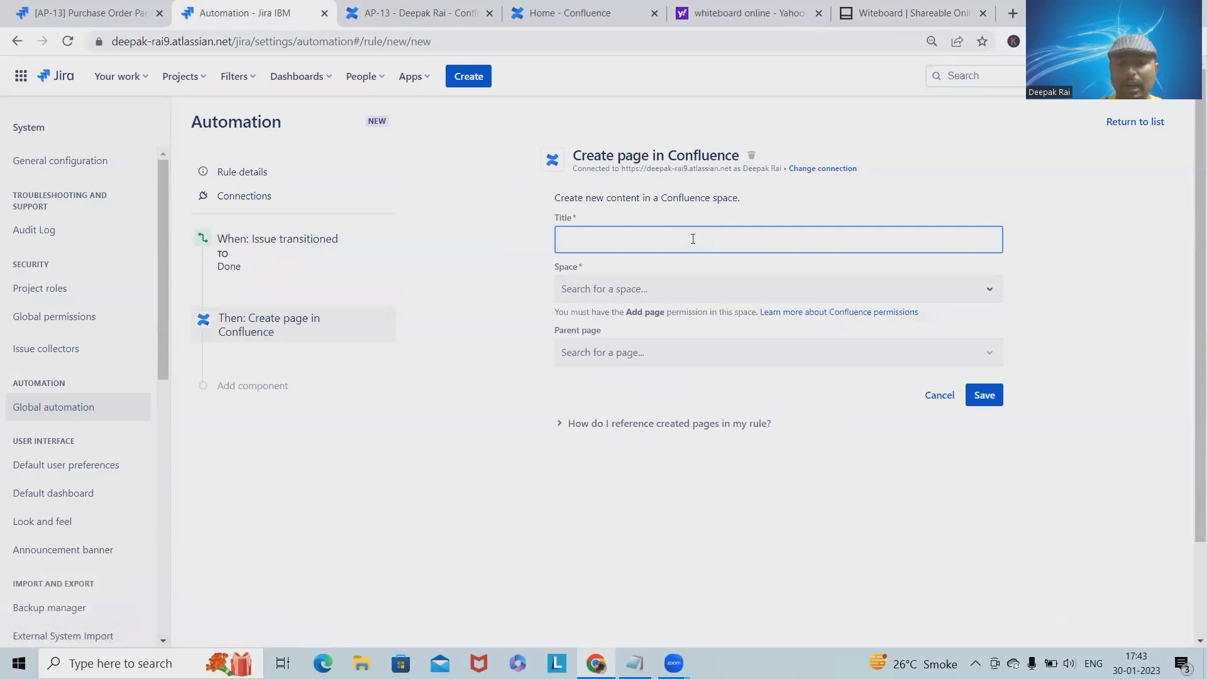
type("{")
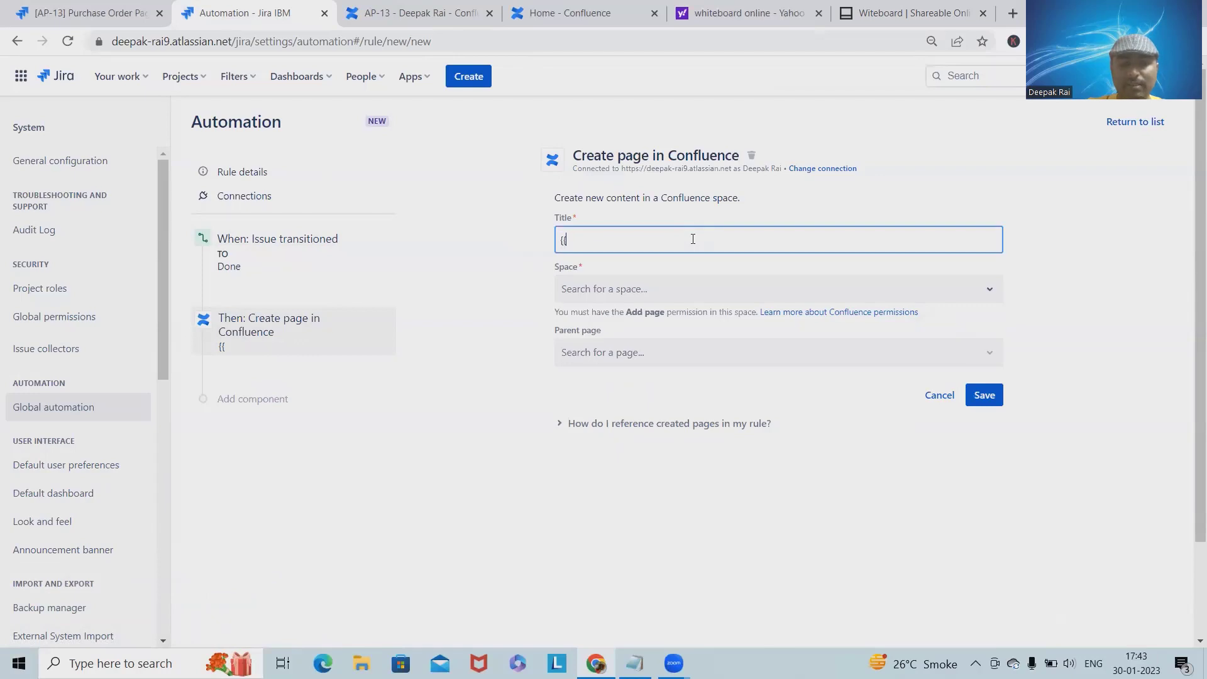
type("{Transitionissue")
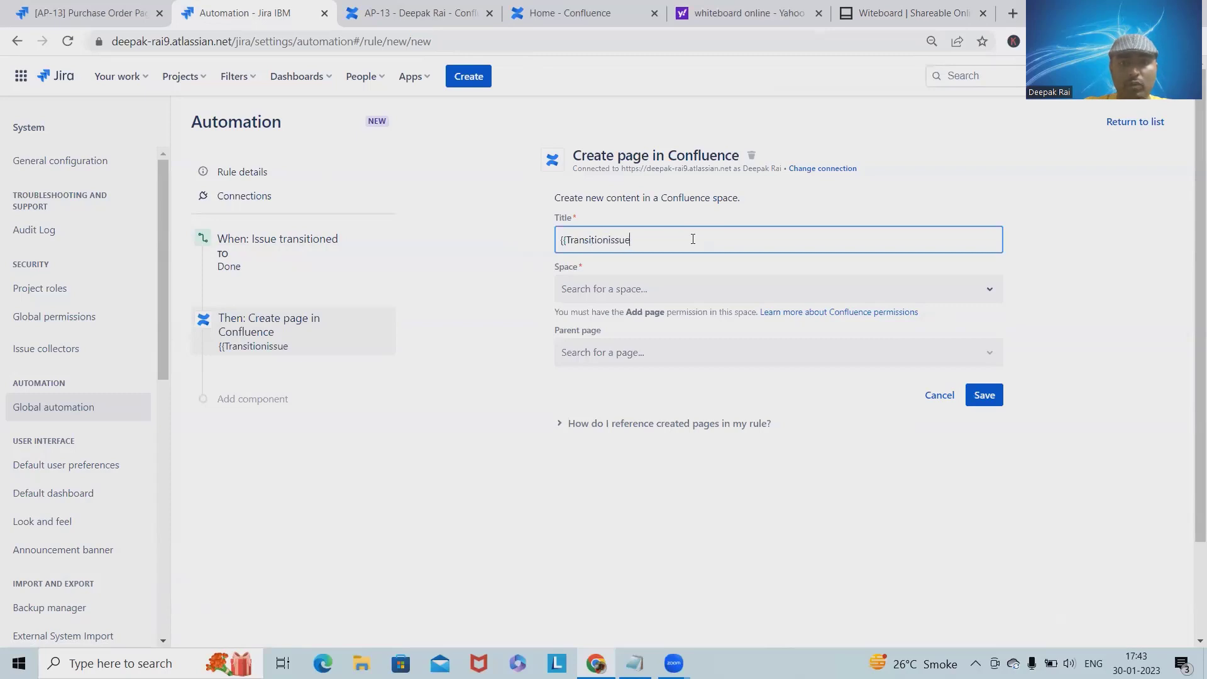
type("}}")
left_click(613, 435)
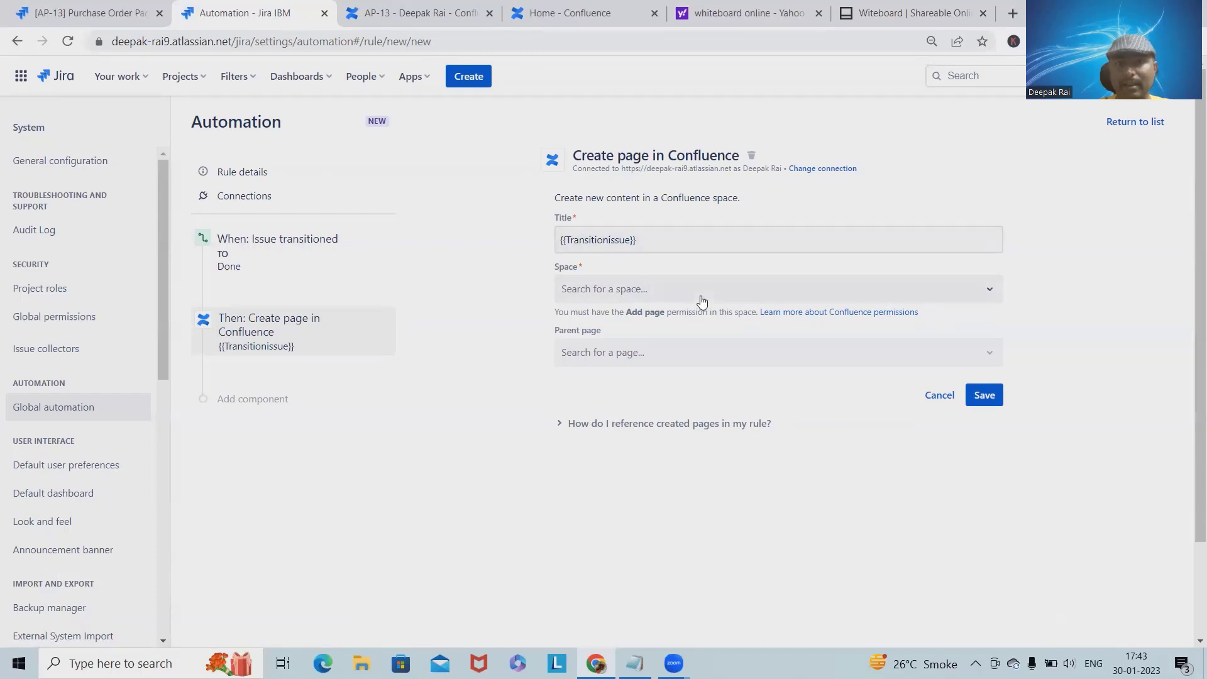
Choose the user's personal space, leave Parent page and Template empty, and save the action
left_click(754, 296)
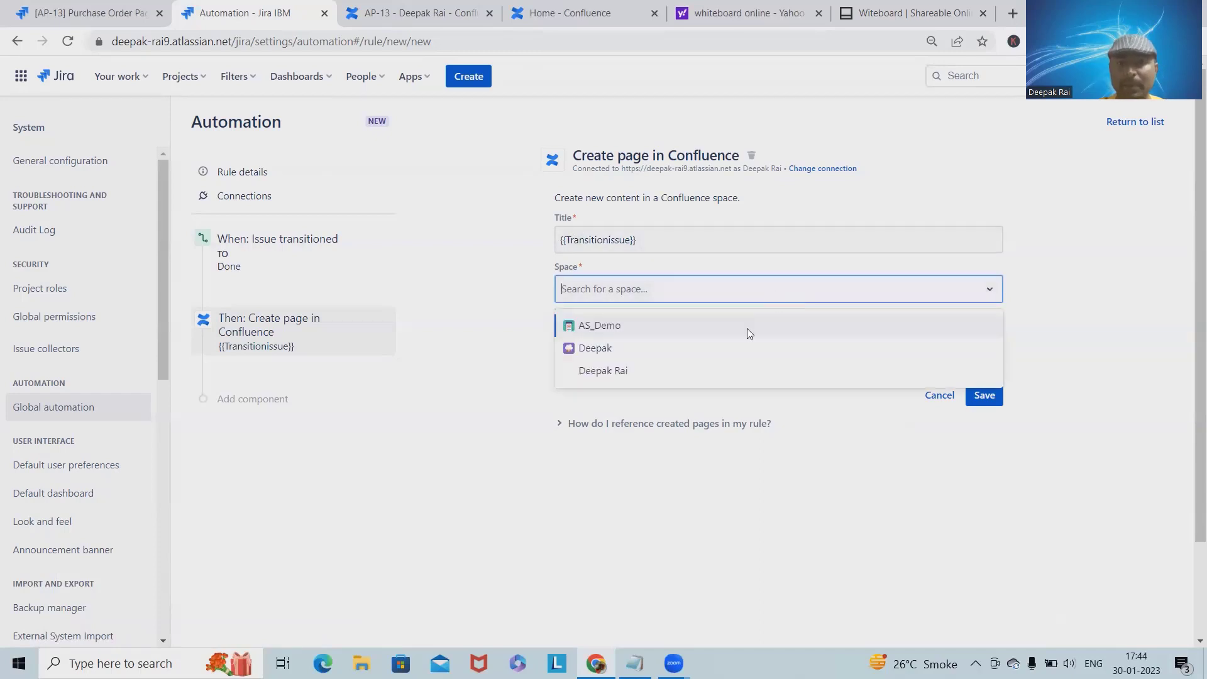
left_click(604, 372)
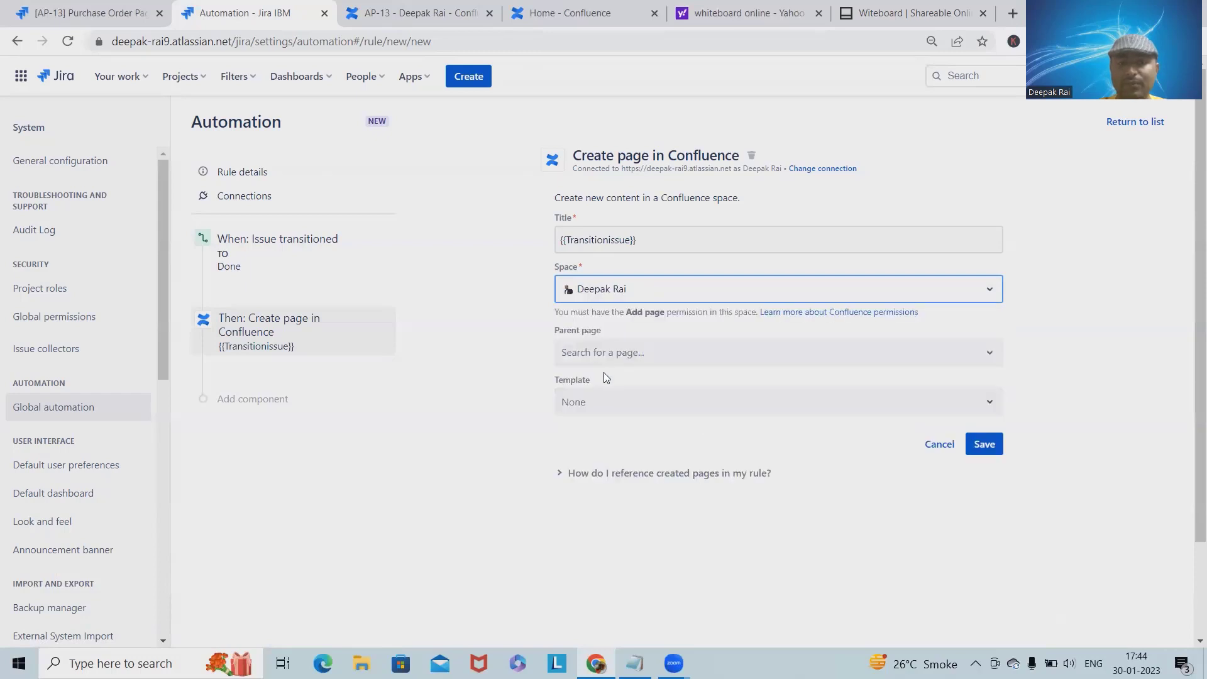
left_click(683, 355)
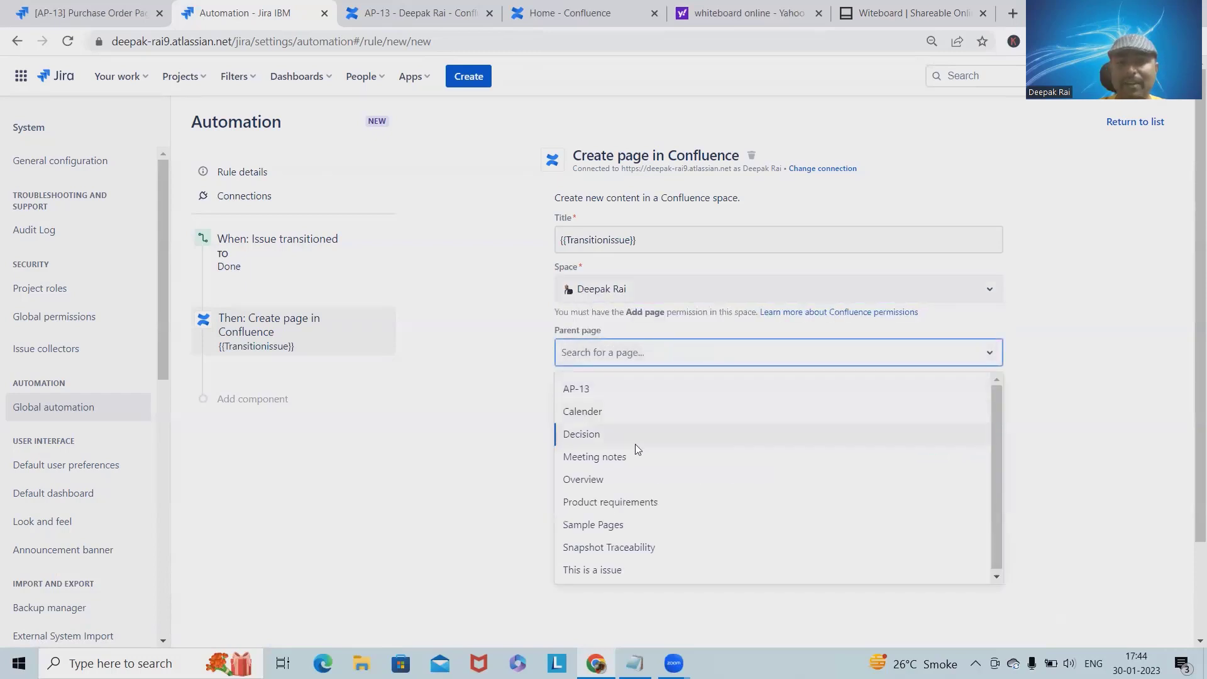
left_click(487, 436)
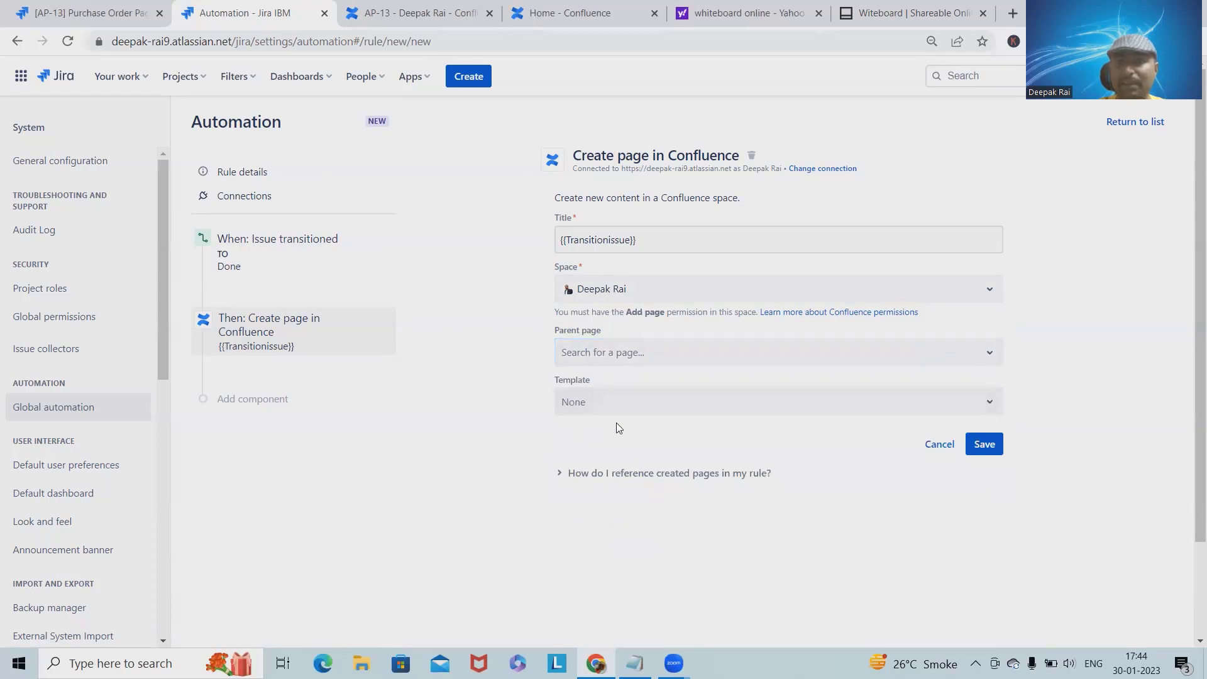
left_click(602, 403)
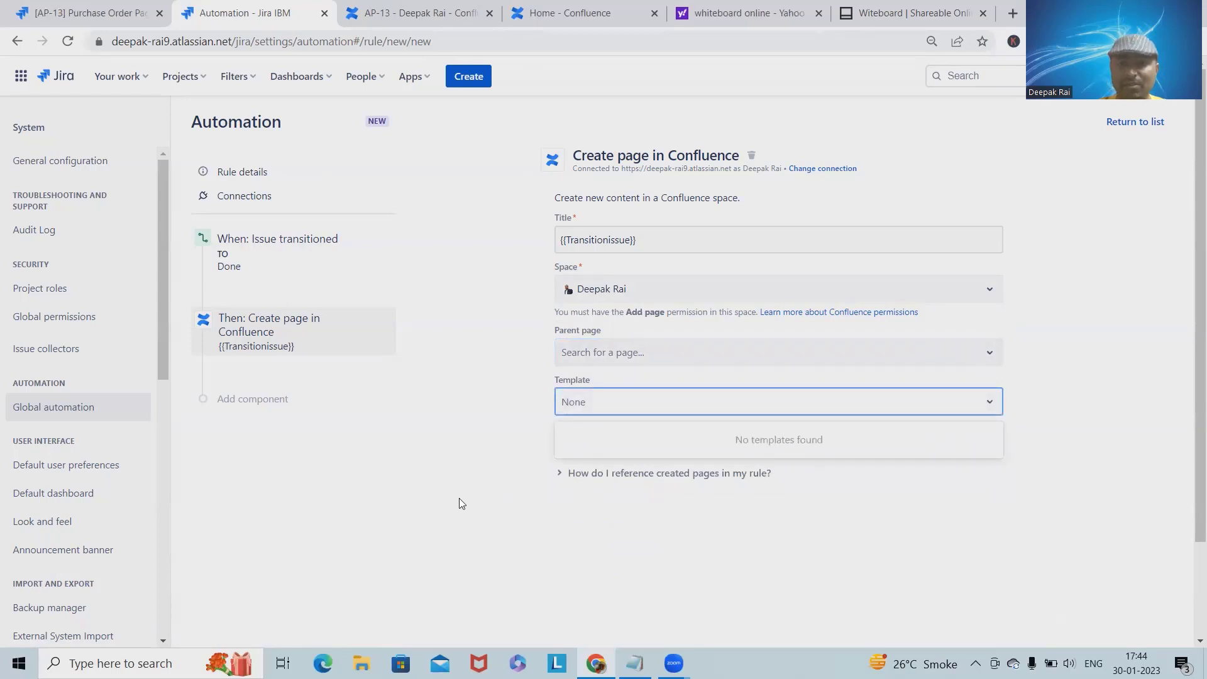
left_click(497, 488)
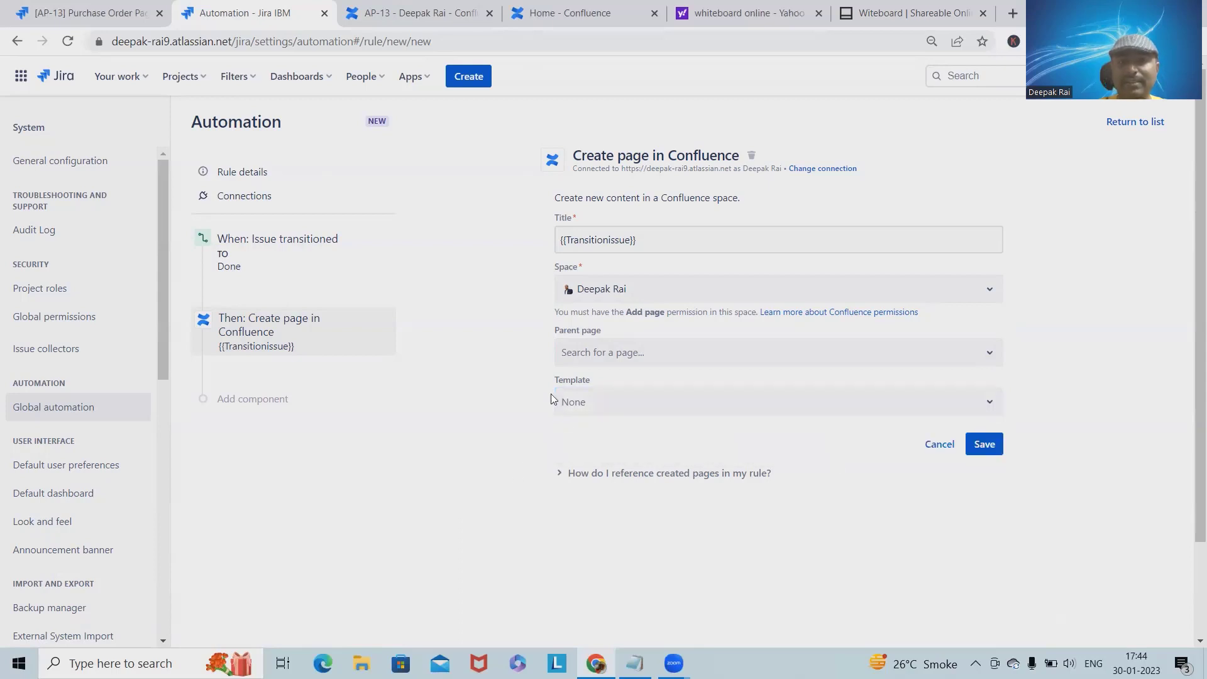
left_click(986, 448)
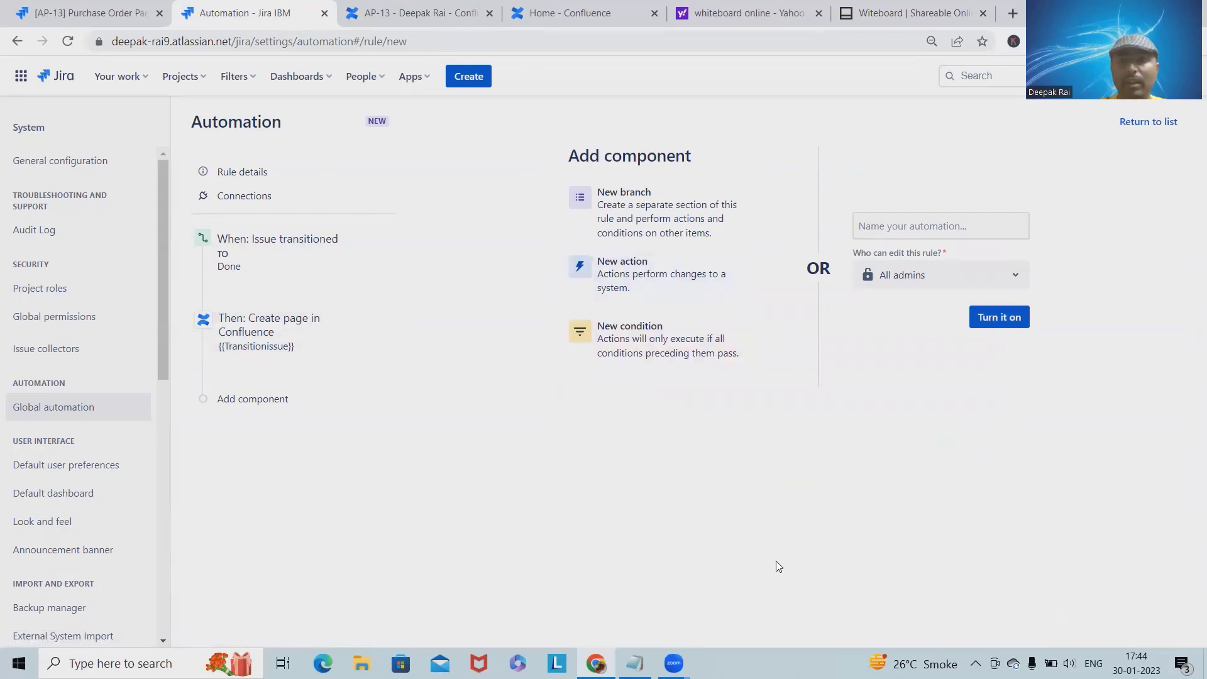
Add a Comment on issue action found by filtering the actions for 'commen'
left_click(642, 276)
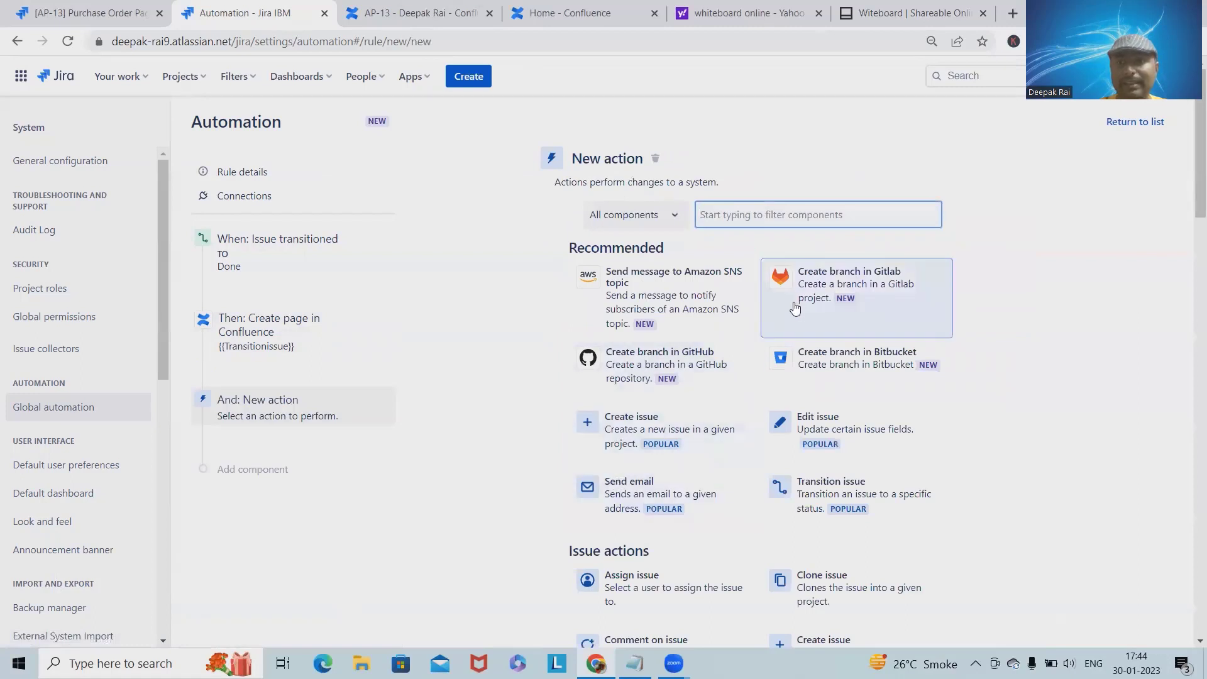
left_click(787, 214)
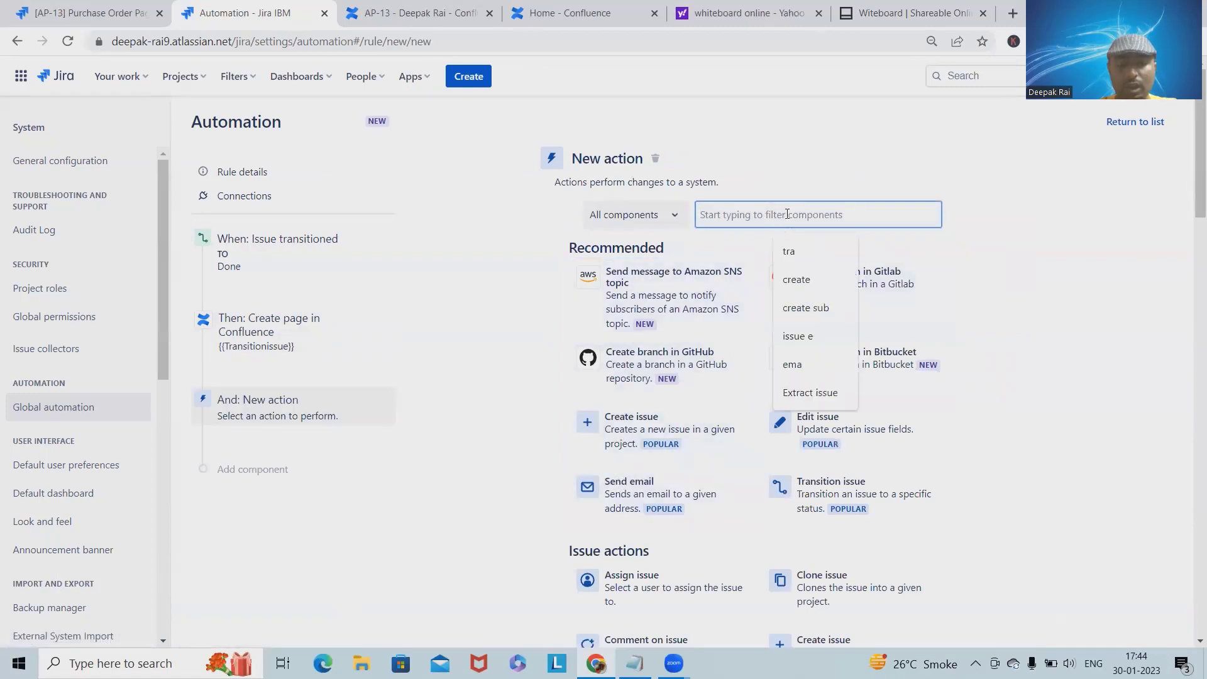
type("add")
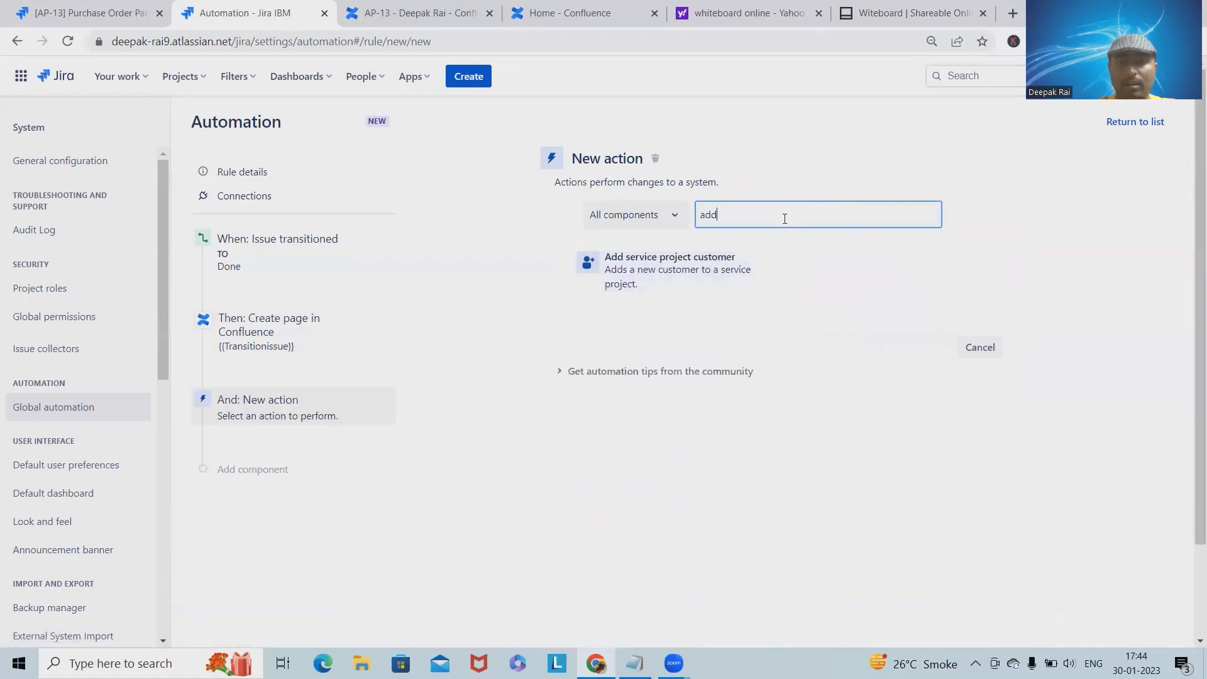
key("BackSpace")
key("BackSpace")
type("comment")
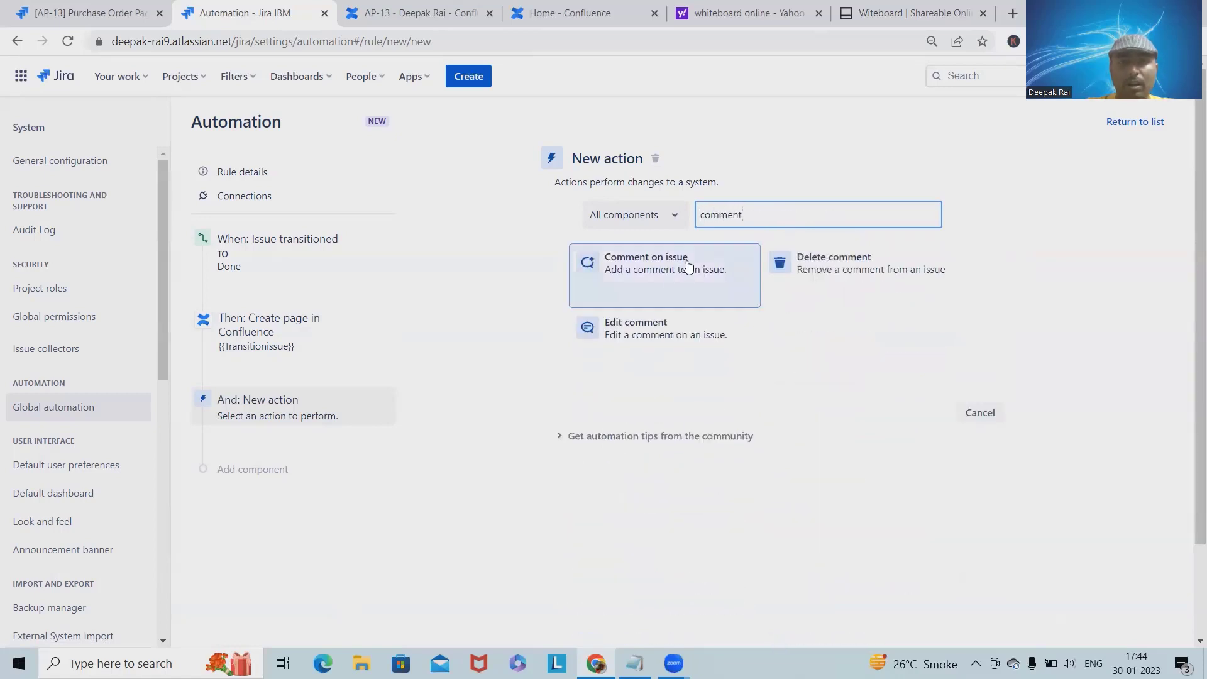
left_click(671, 267)
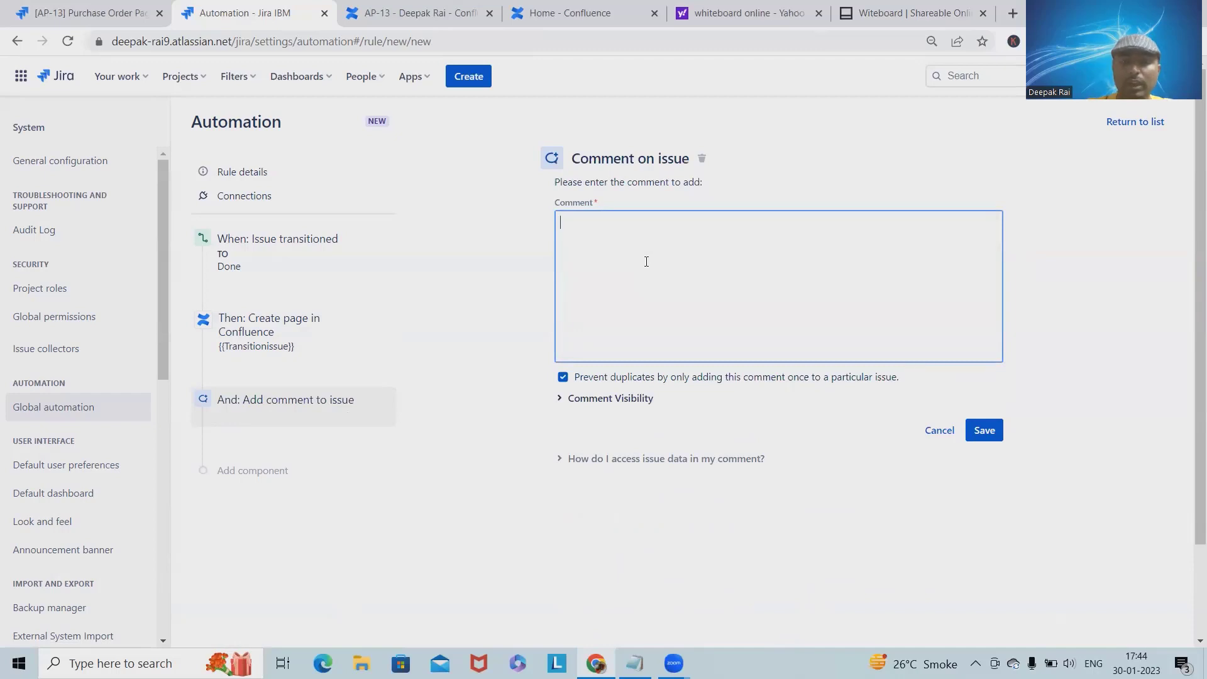
Expand the issue-data help and the Comment Visibility options: Internal only and Public comment
left_click(557, 463)
scroll(557, 471, "down", 1)
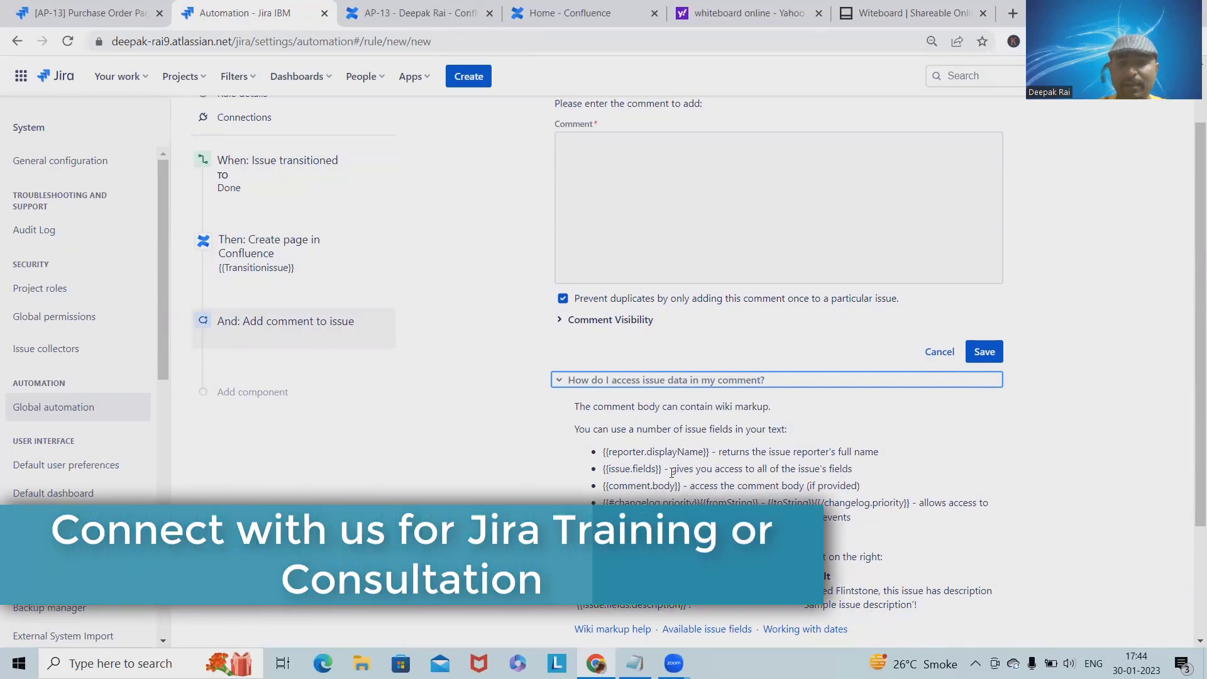
scroll(613, 446, "up", 1)
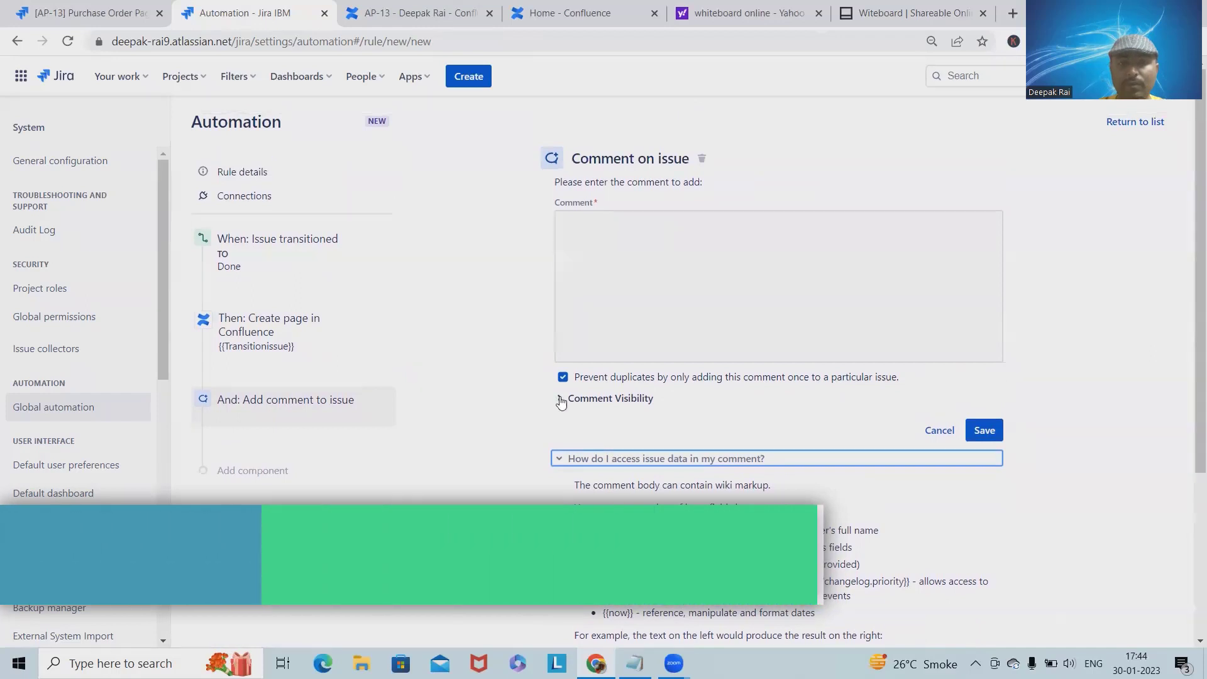
left_click(553, 396)
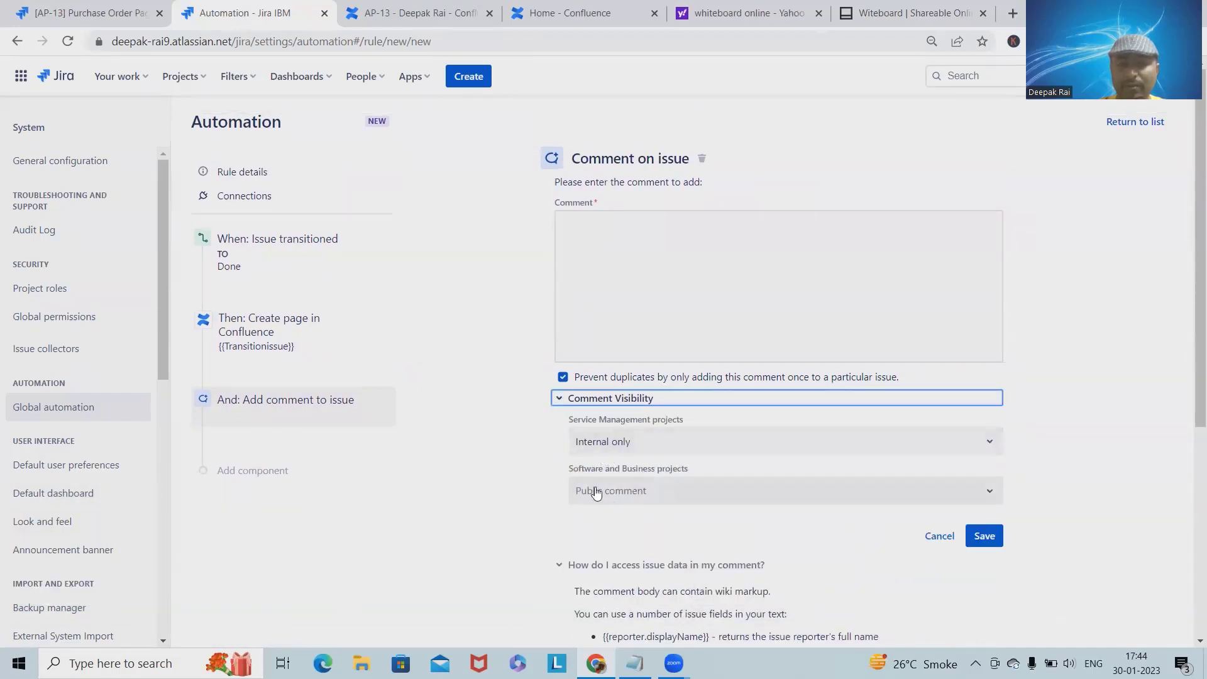
Copy {{createdPage}} from the Confluence step's created-pages help, then return to the comment step
left_click(303, 322)
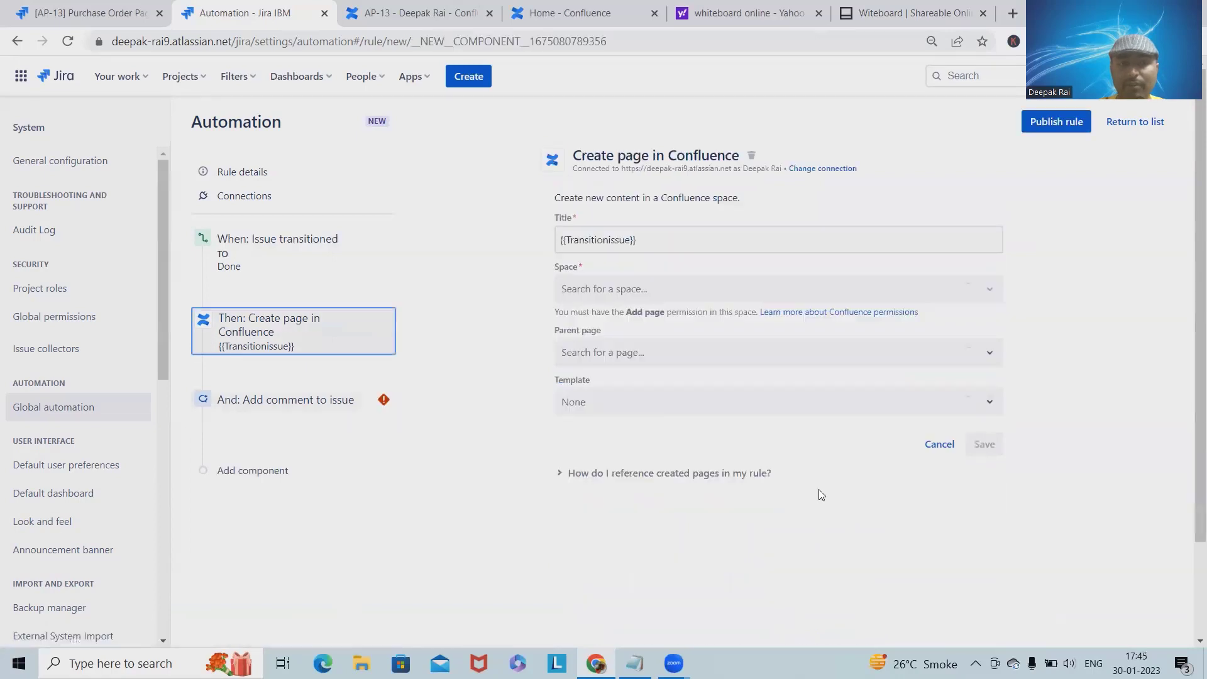
left_click(559, 476)
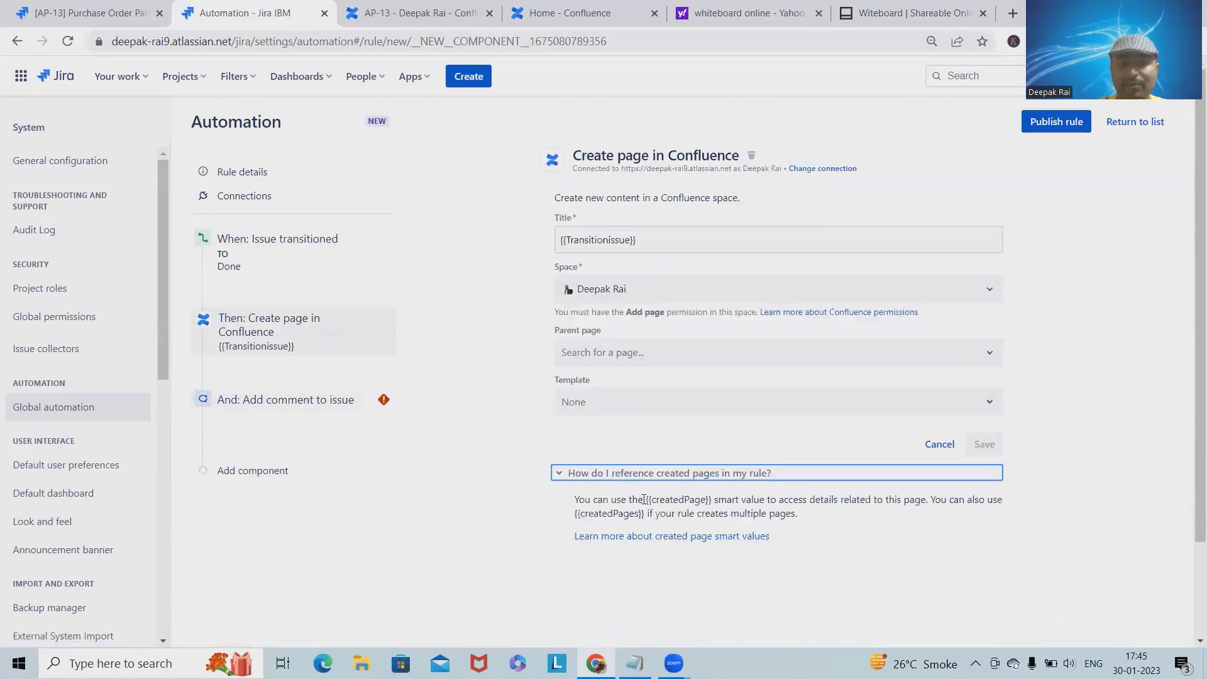
left_click_drag(647, 499, 713, 505)
key("ctrl+c")
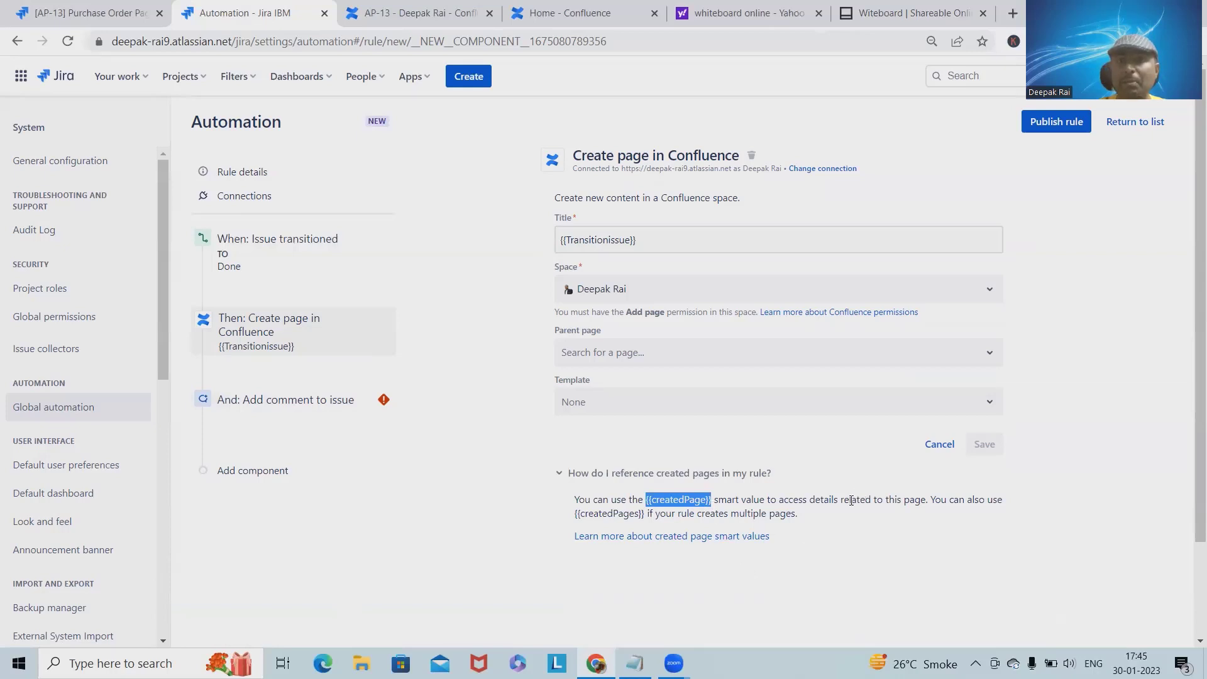
left_click(308, 418)
Paste {{createdPage}} into the Comment box and expand the issue-data help
key("ctrl+v")
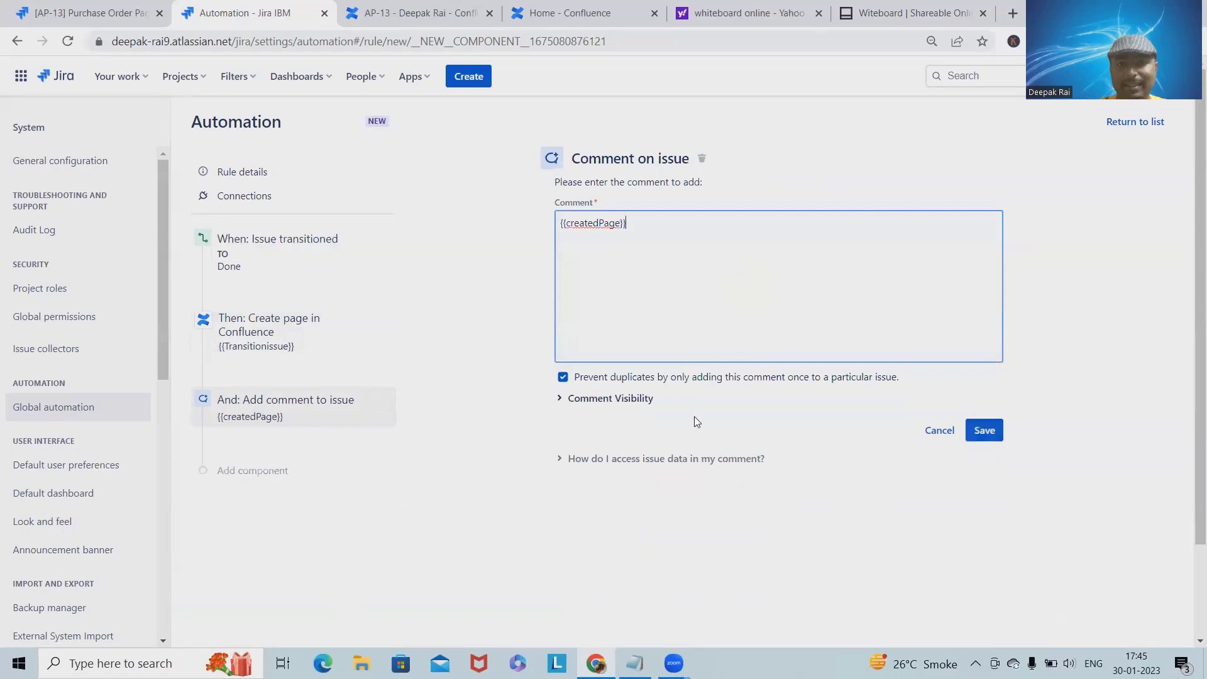
left_click(559, 399)
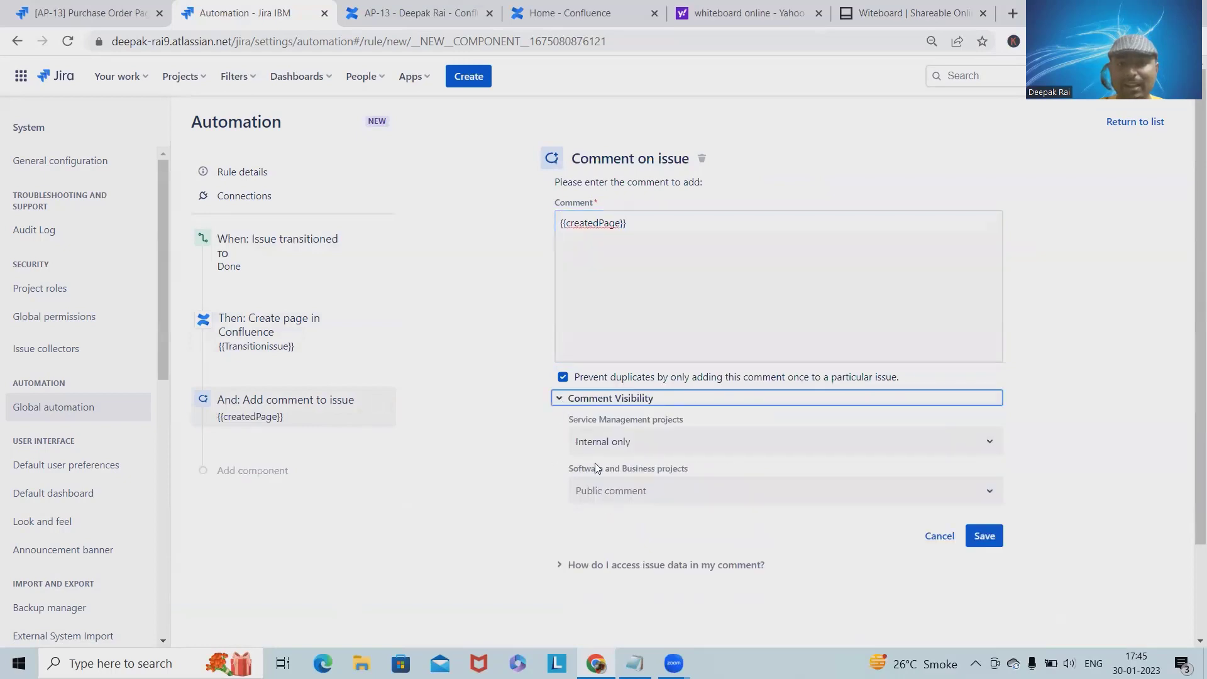
left_click(584, 398)
left_click(568, 458)
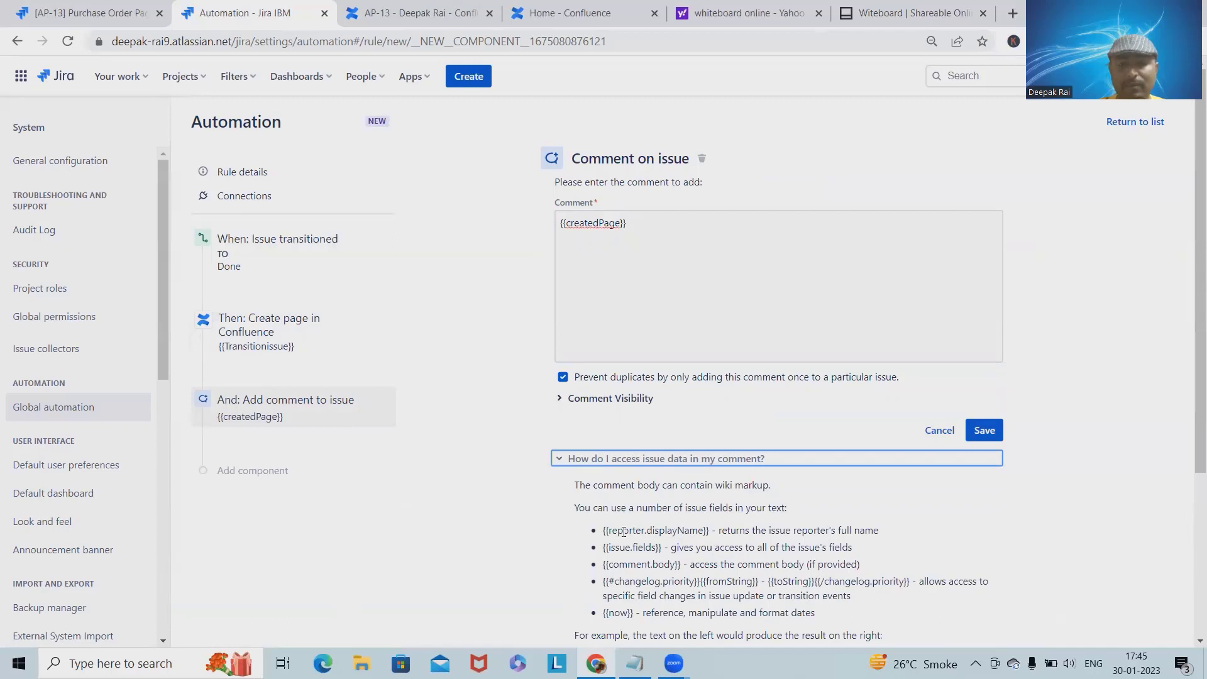
Write the comment lines {{createdPage.title}}, {{createdPage.url}} and {{createdPage.id}}
left_click(622, 223)
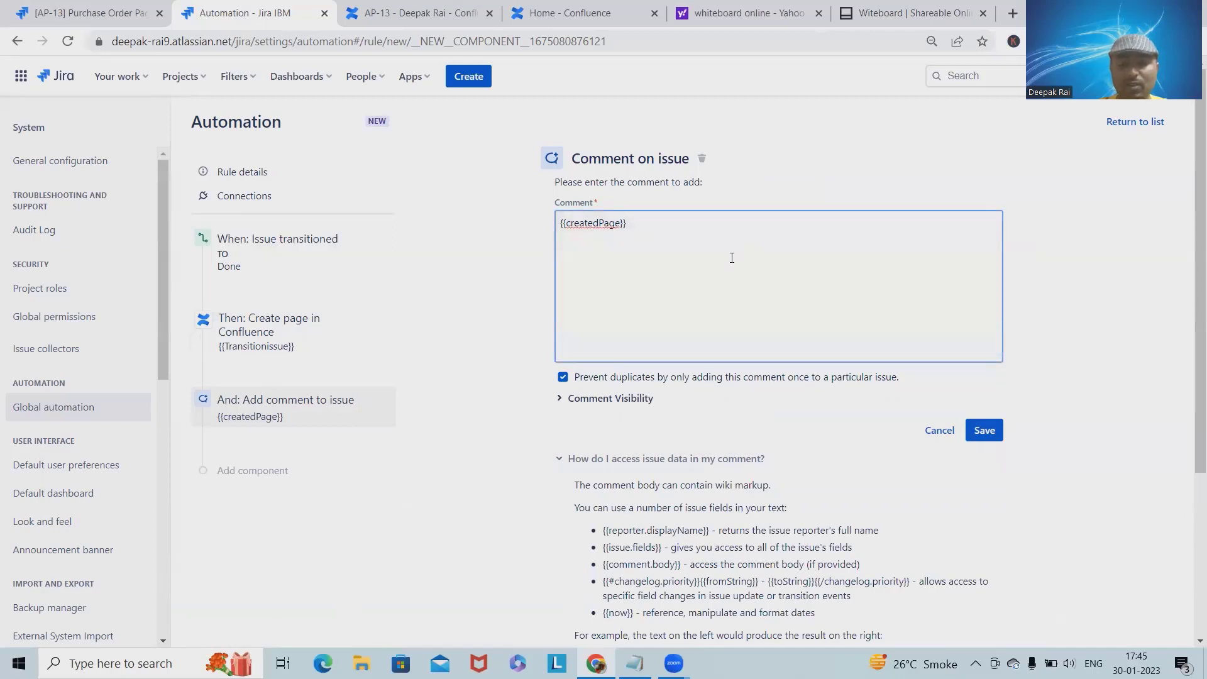
type(".T")
key("BackSpace")
type("title")
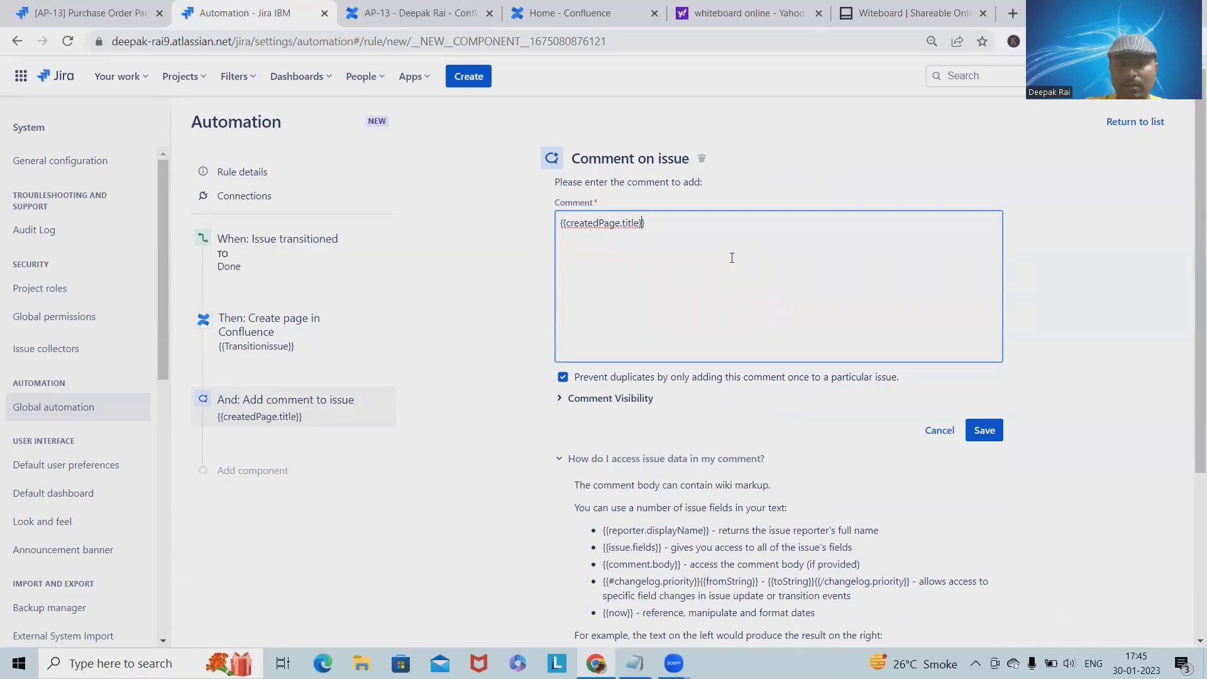
key("ctrl+v")
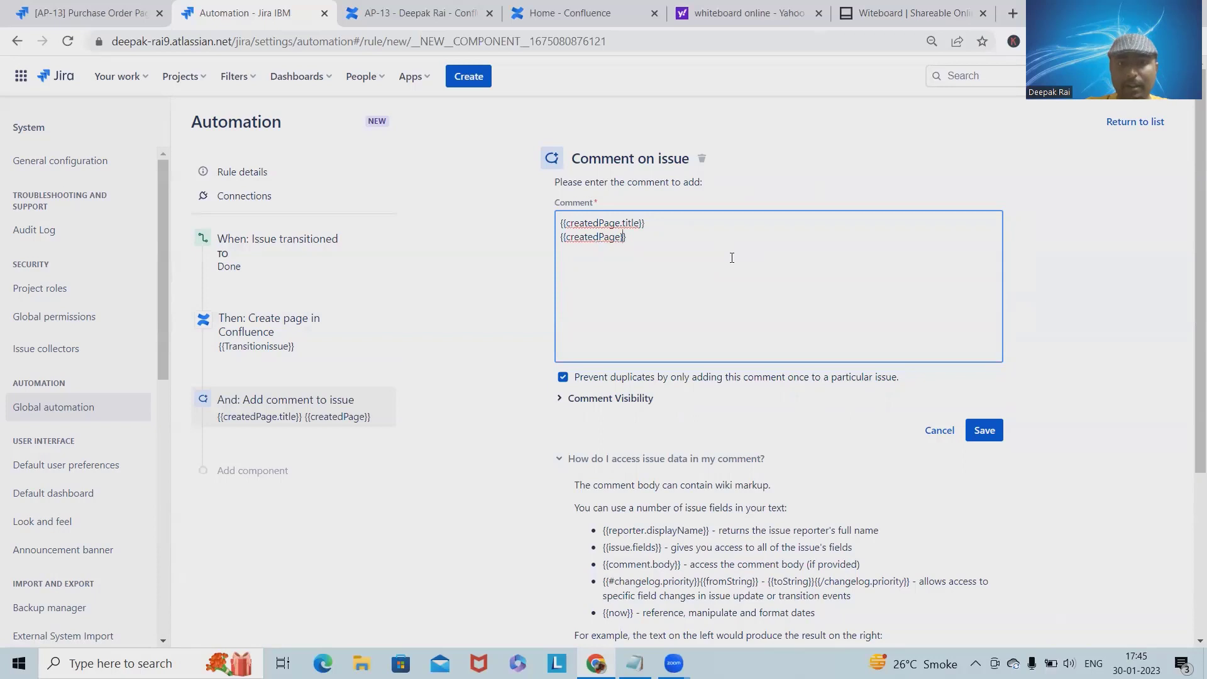
type(".url")
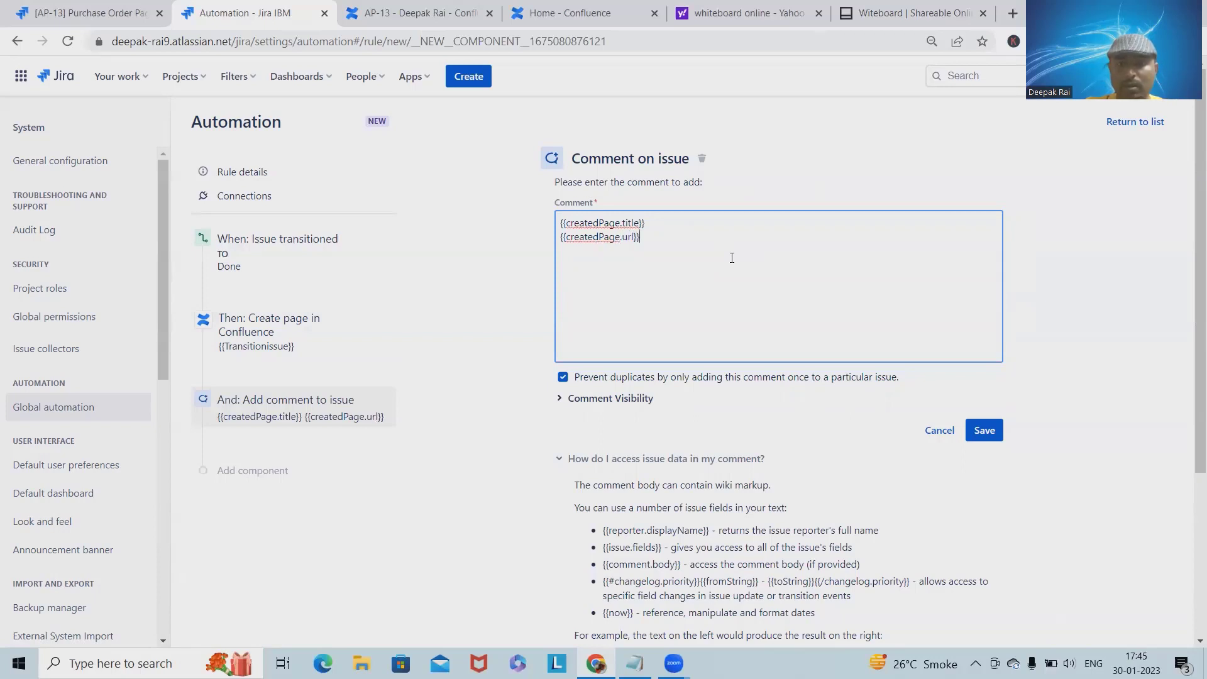
key("Return")
key("ctrl+v")
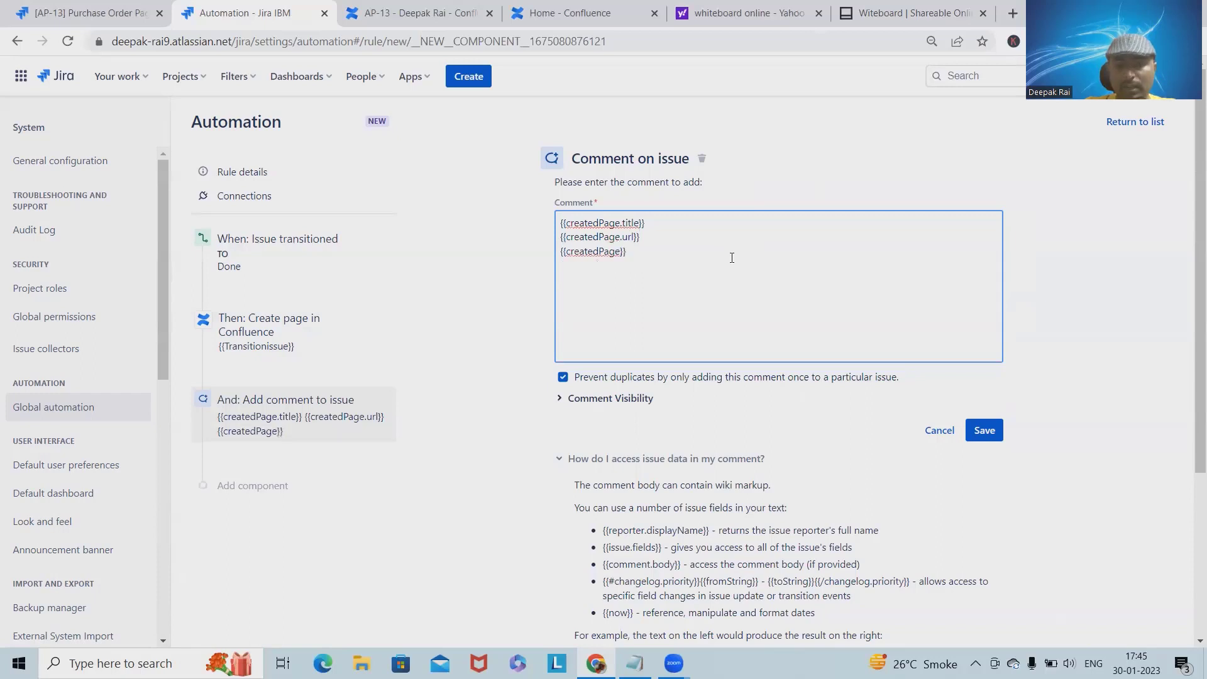
type(".id")
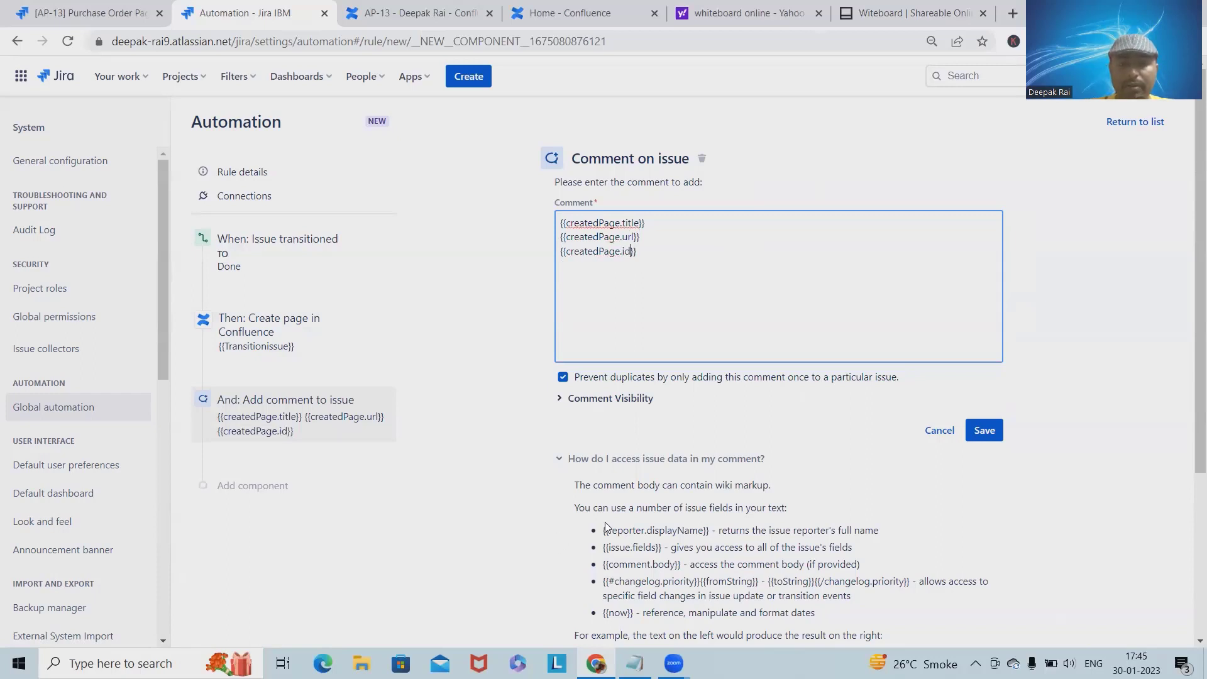
Copy {{issue.fields.description}} from the help example and paste it on a new line after {{reporter.displayName}}
left_click_drag(601, 533, 709, 531)
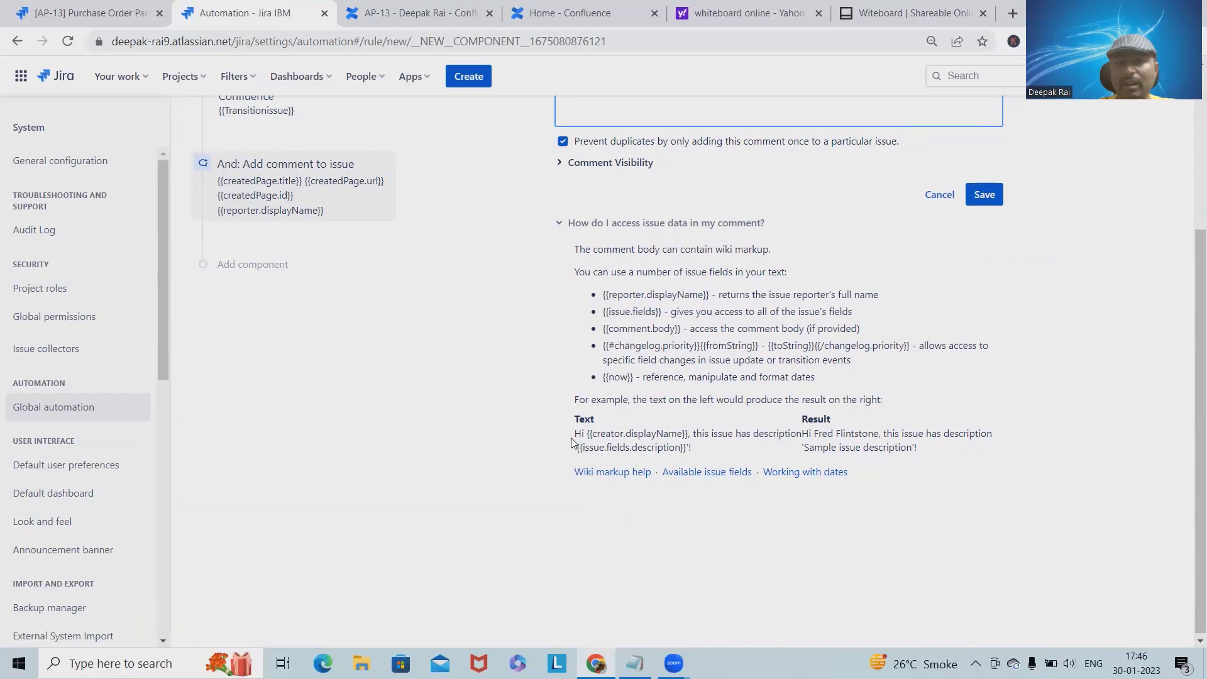
left_click_drag(576, 432, 816, 444)
left_click(786, 446)
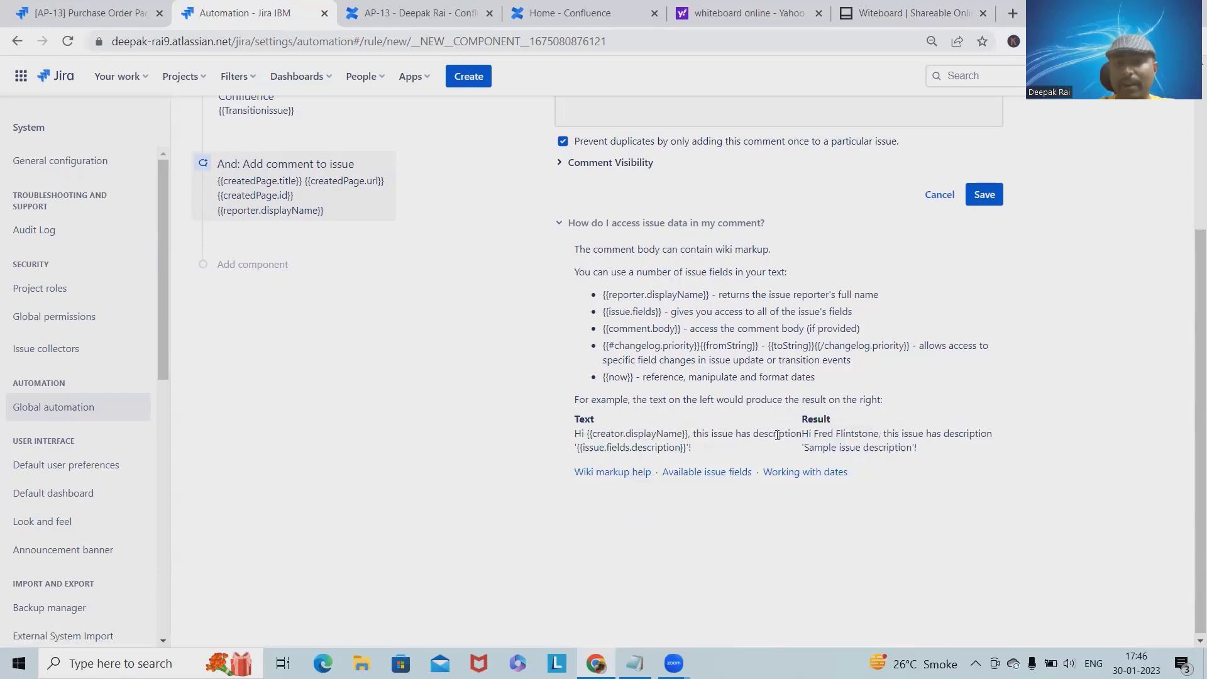
left_click_drag(692, 447, 574, 432)
left_click(636, 531)
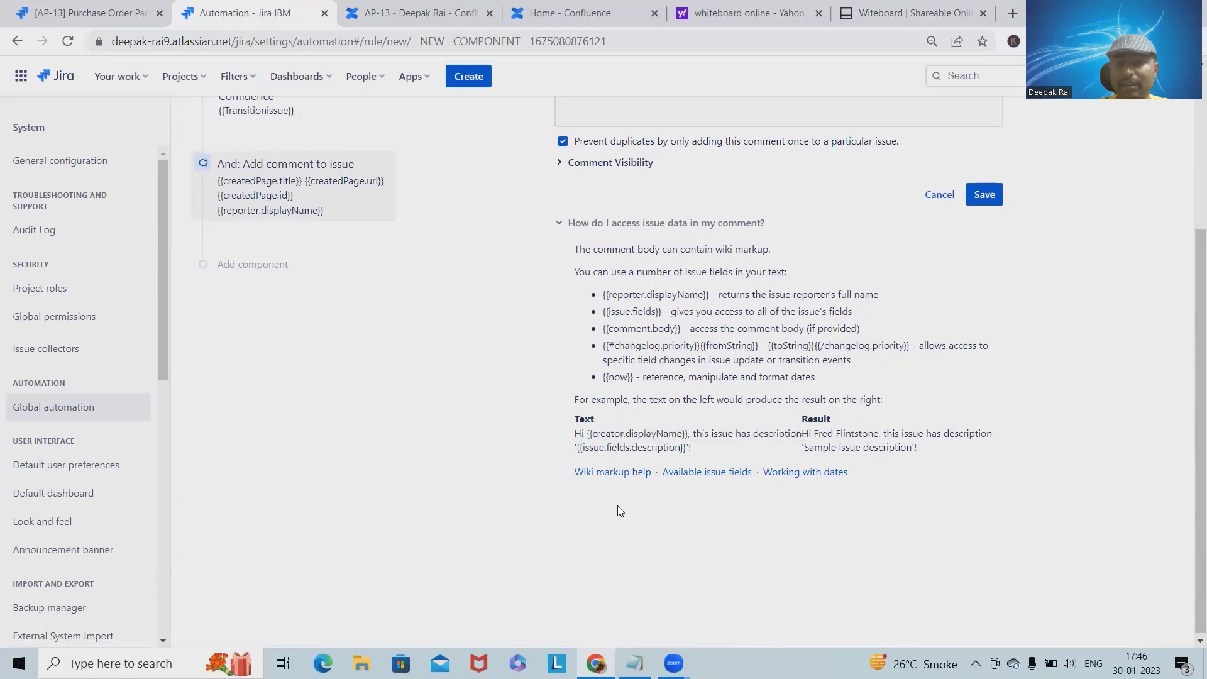
left_click_drag(579, 448, 688, 457)
left_click(574, 448)
left_click_drag(576, 448, 686, 449)
key("ctrl+c")
scroll(673, 344, "up", 3)
left_click(694, 189)
key("Return")
key("ctrl+v")
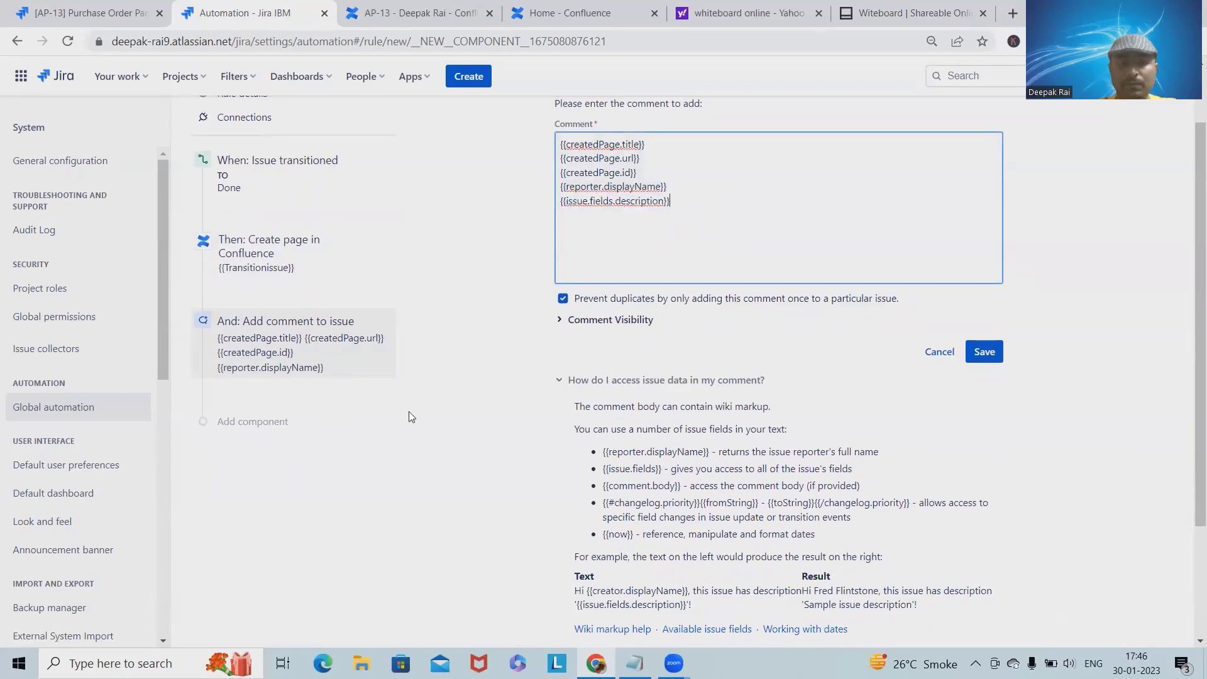
left_click(342, 251)
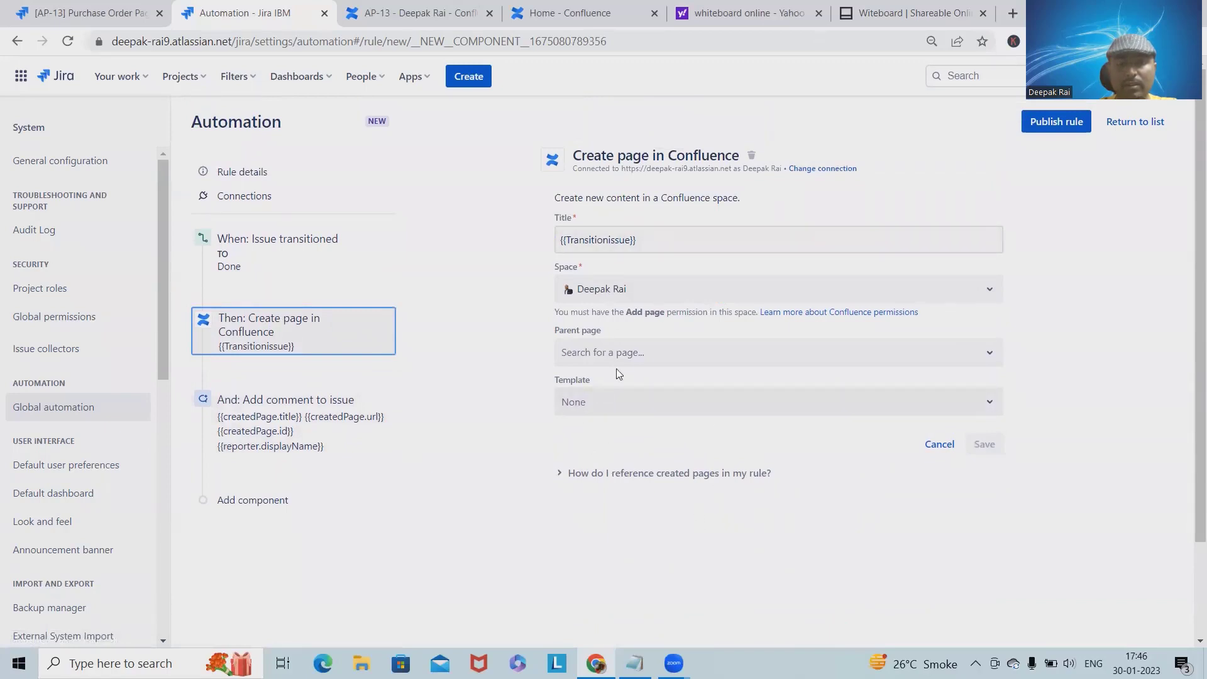
left_click(671, 403)
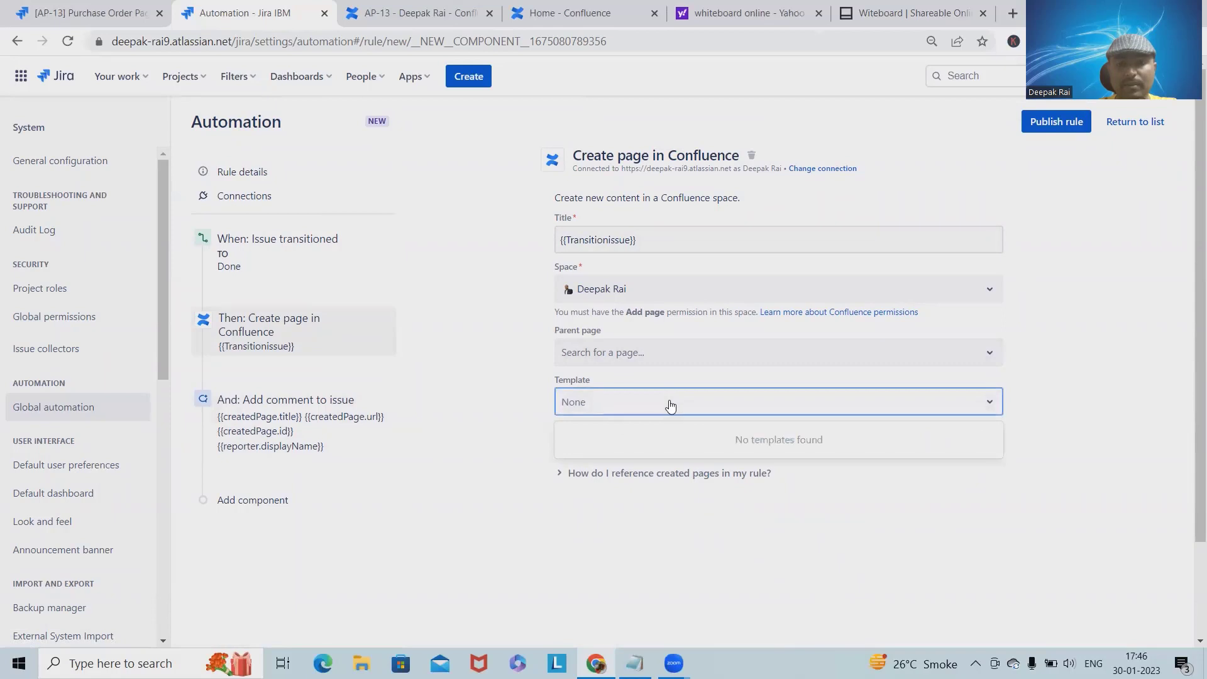
key("ctrl+v")
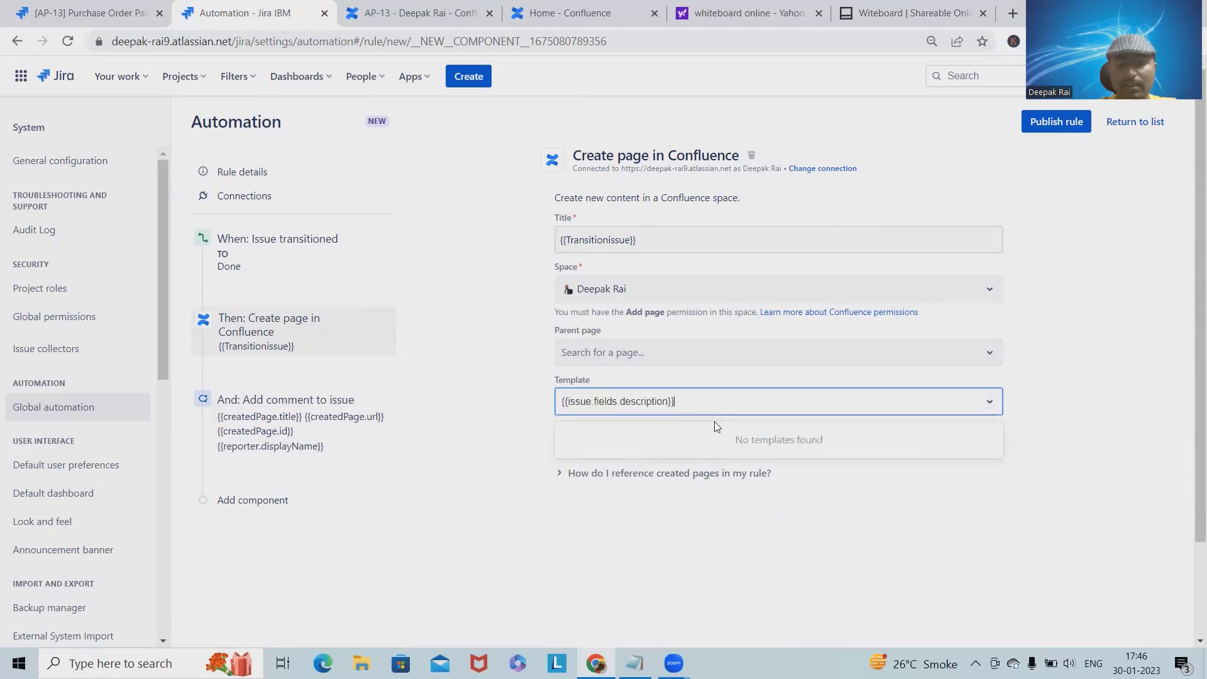
left_click(542, 528)
left_click(659, 413)
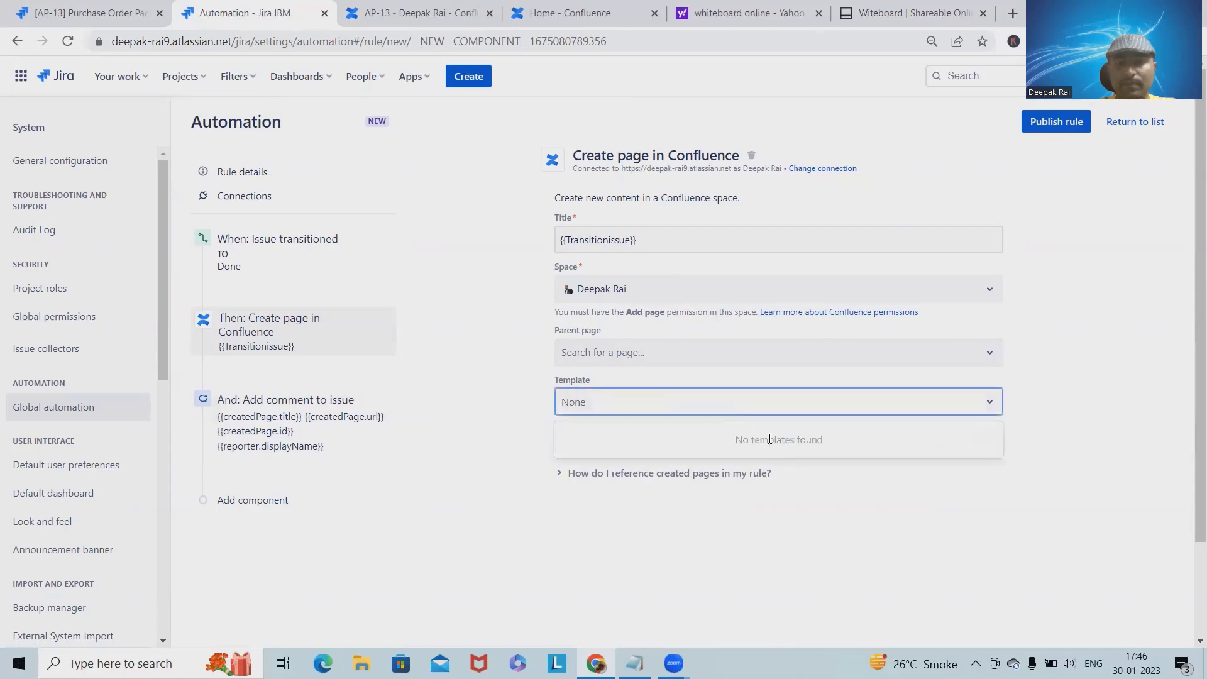
left_click(489, 517)
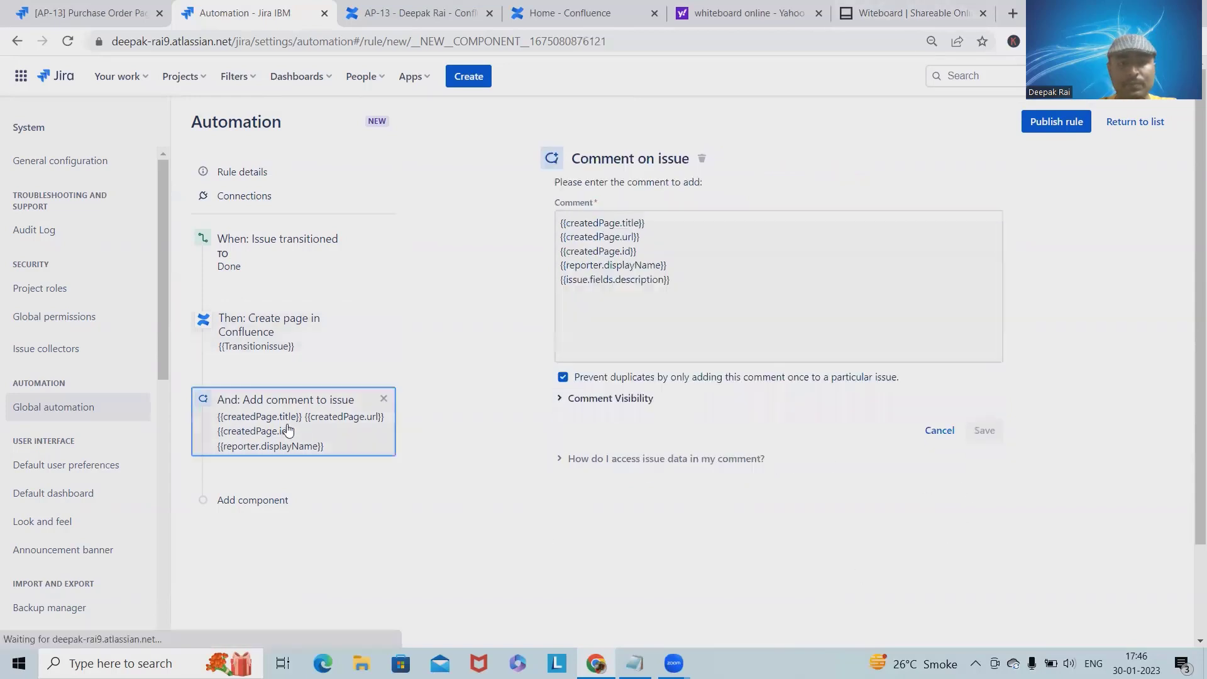
left_click(269, 343)
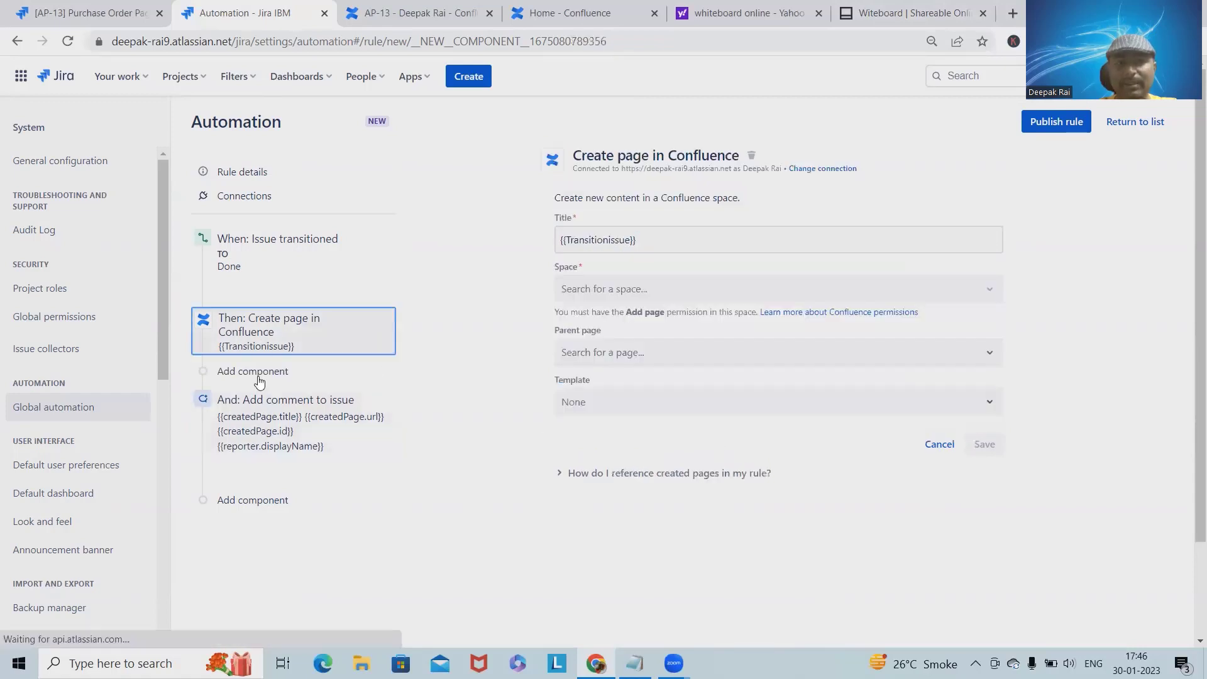
left_click(310, 417)
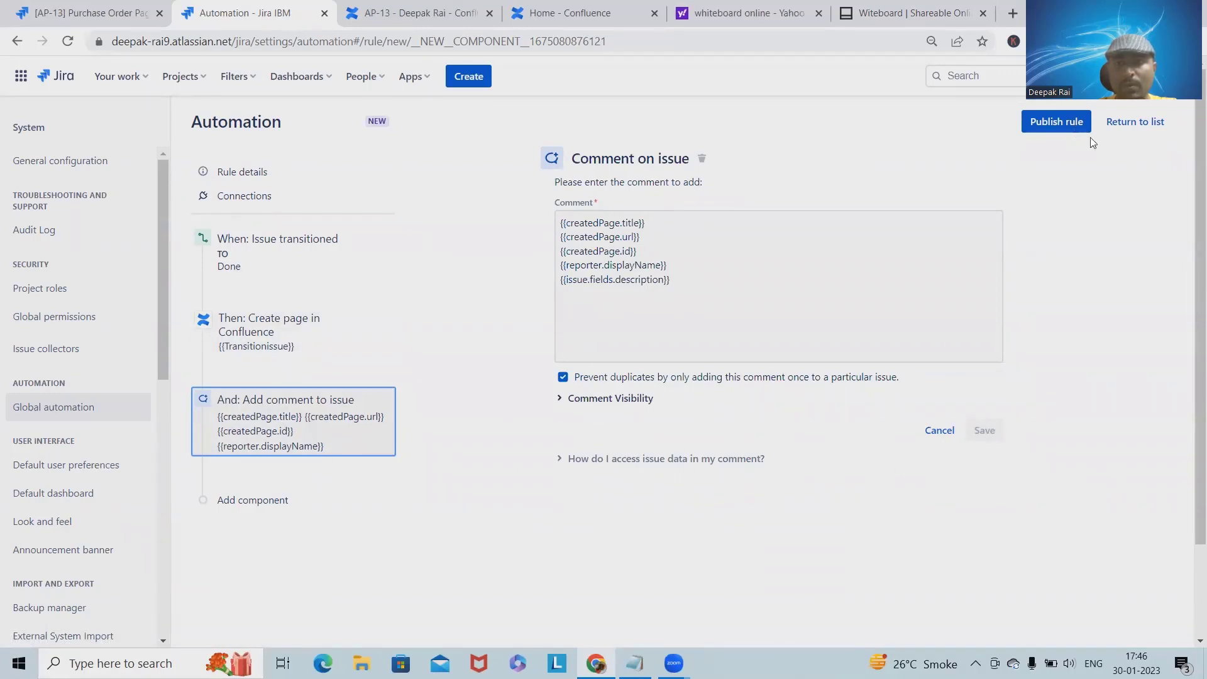
left_click(1068, 129)
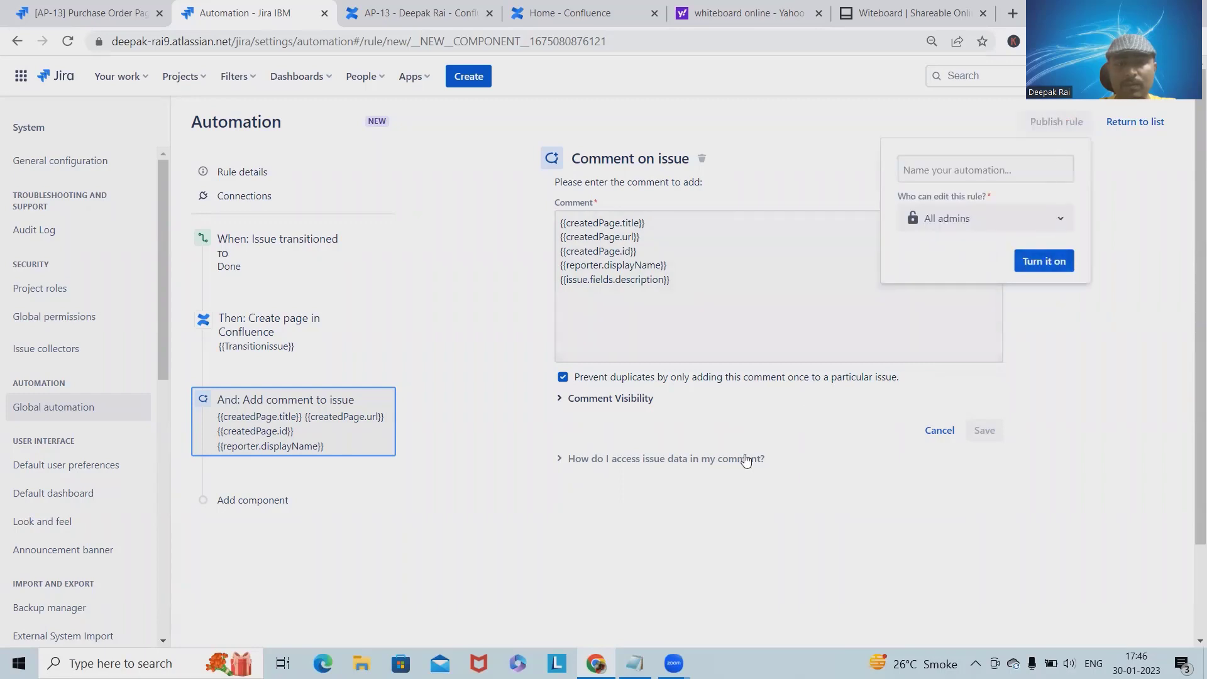
left_click(270, 501)
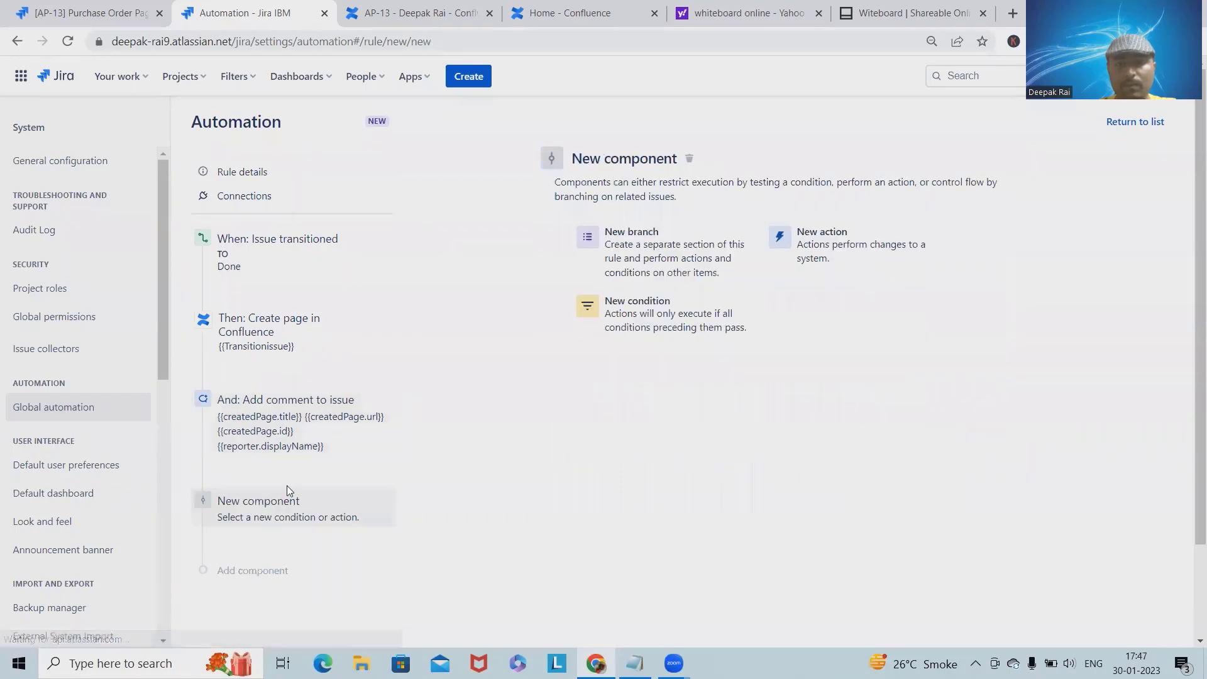
left_click(383, 502)
left_click(304, 417)
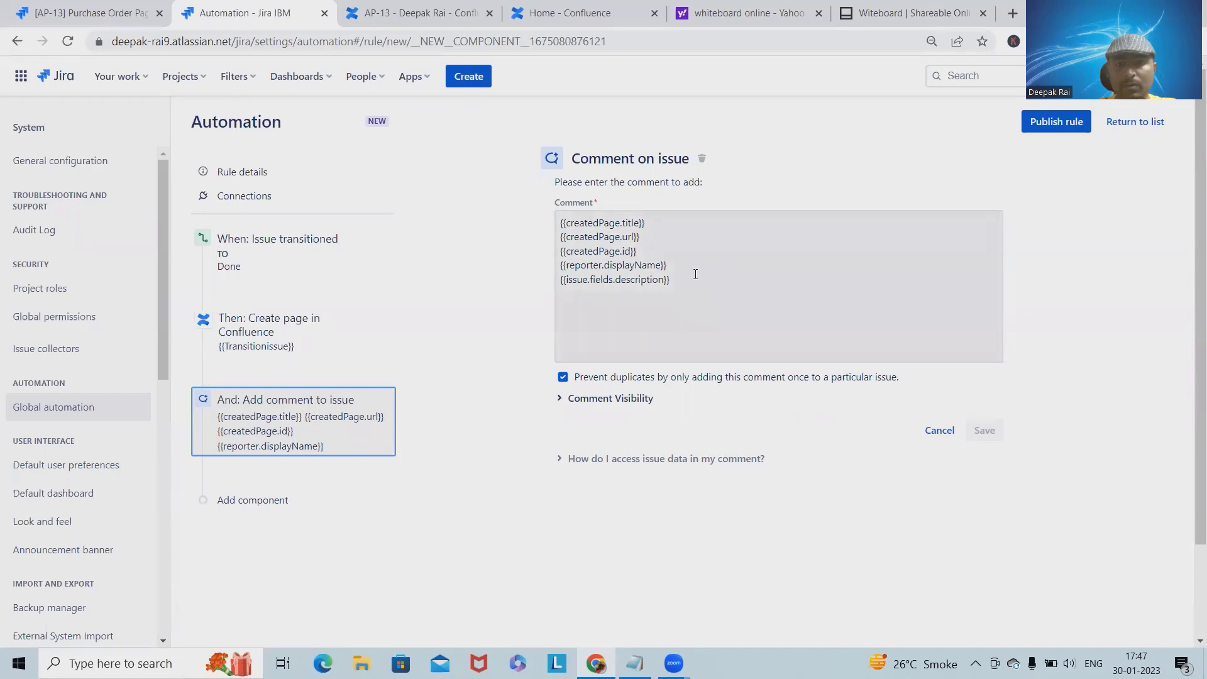
Delete the reporter and description comment lines and append {{reporter.displayName}} to the Confluence page title
left_click_drag(696, 274, 558, 268)
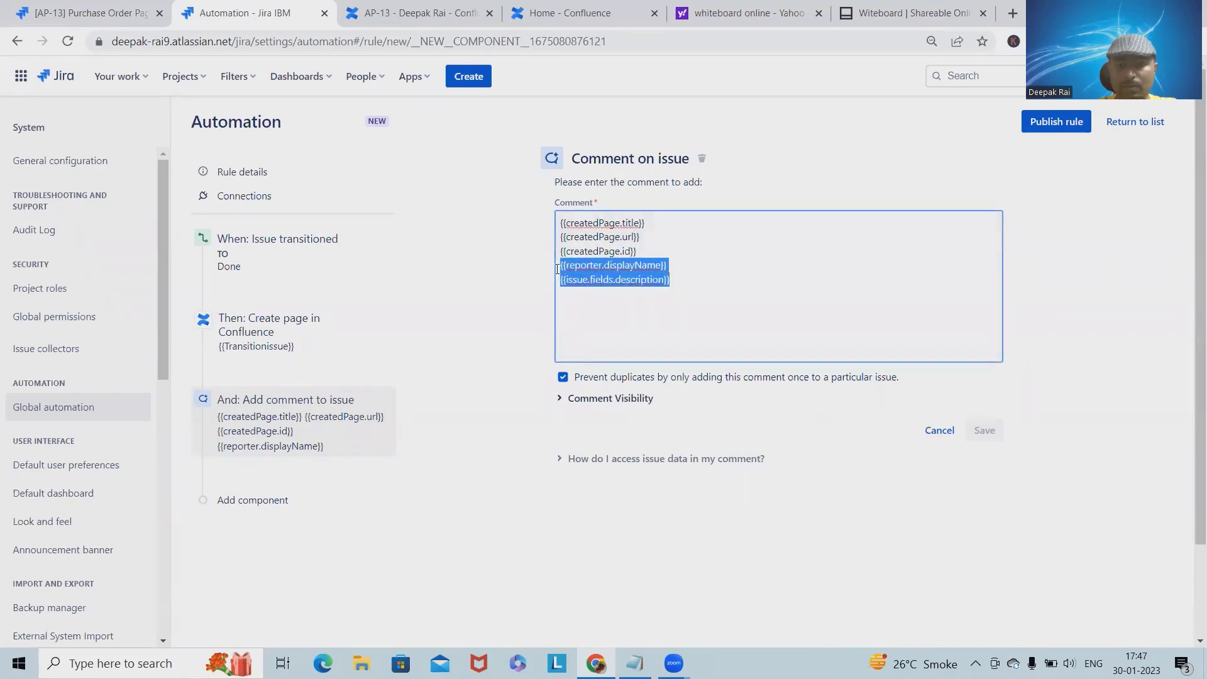
key("BackSpace")
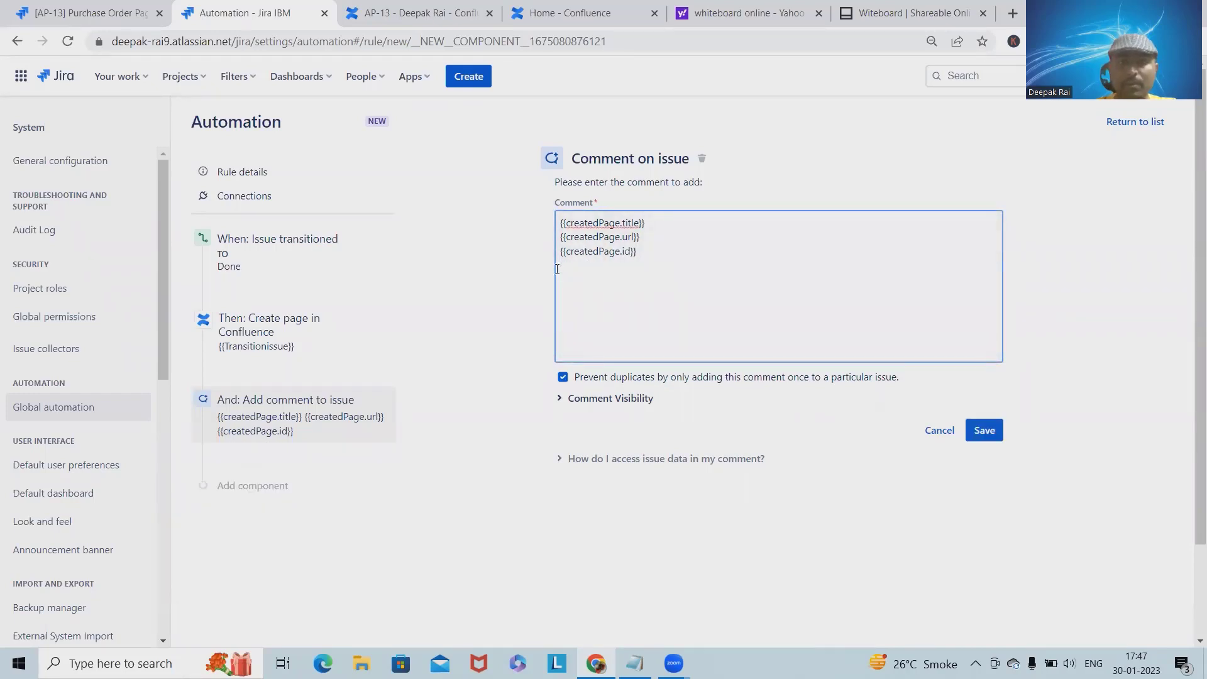
left_click(559, 459)
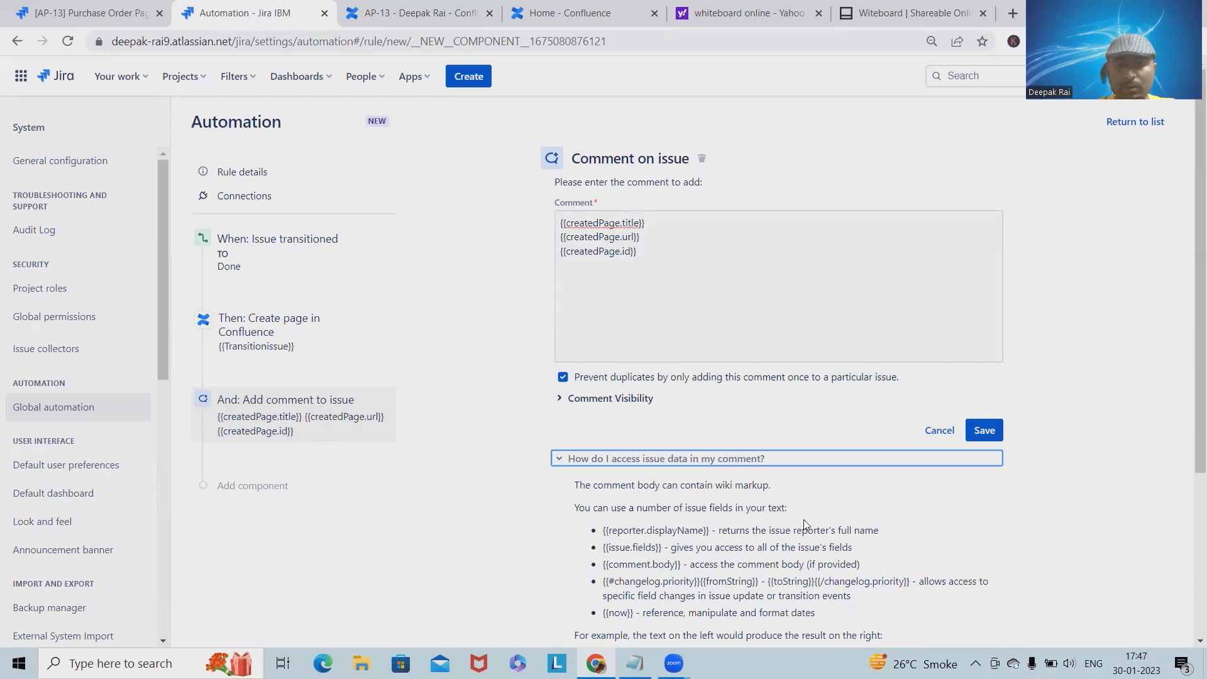
left_click(707, 542)
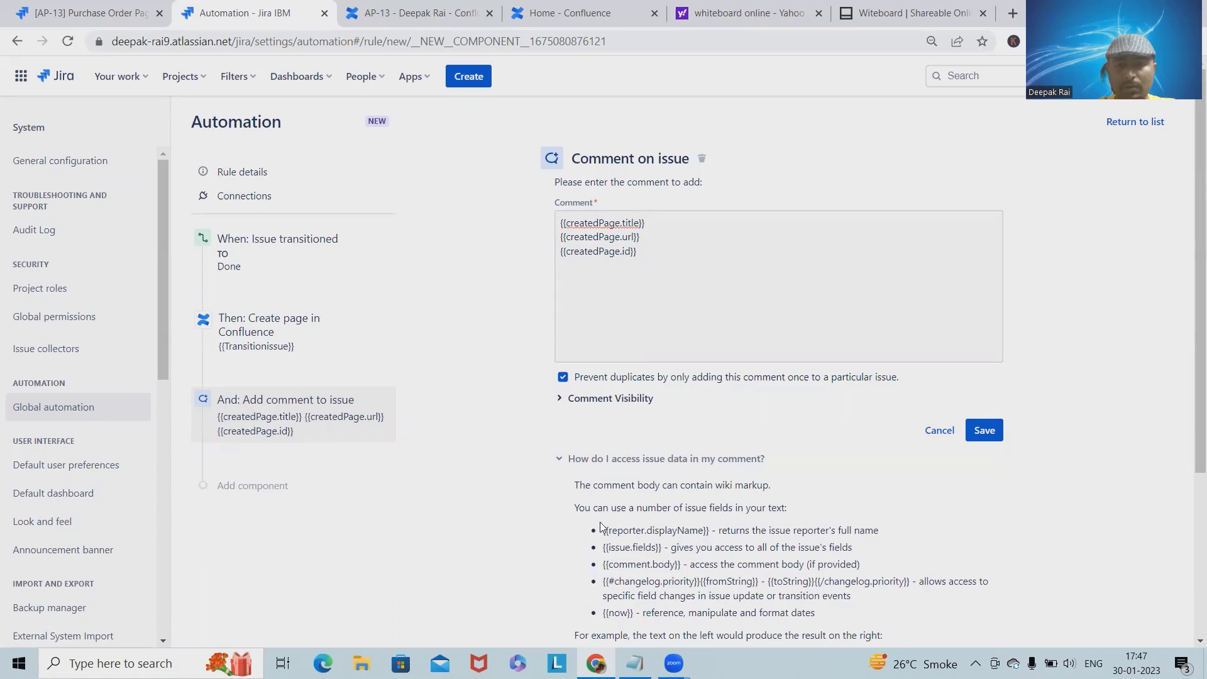
left_click_drag(601, 532, 712, 529)
key("ctrl+c")
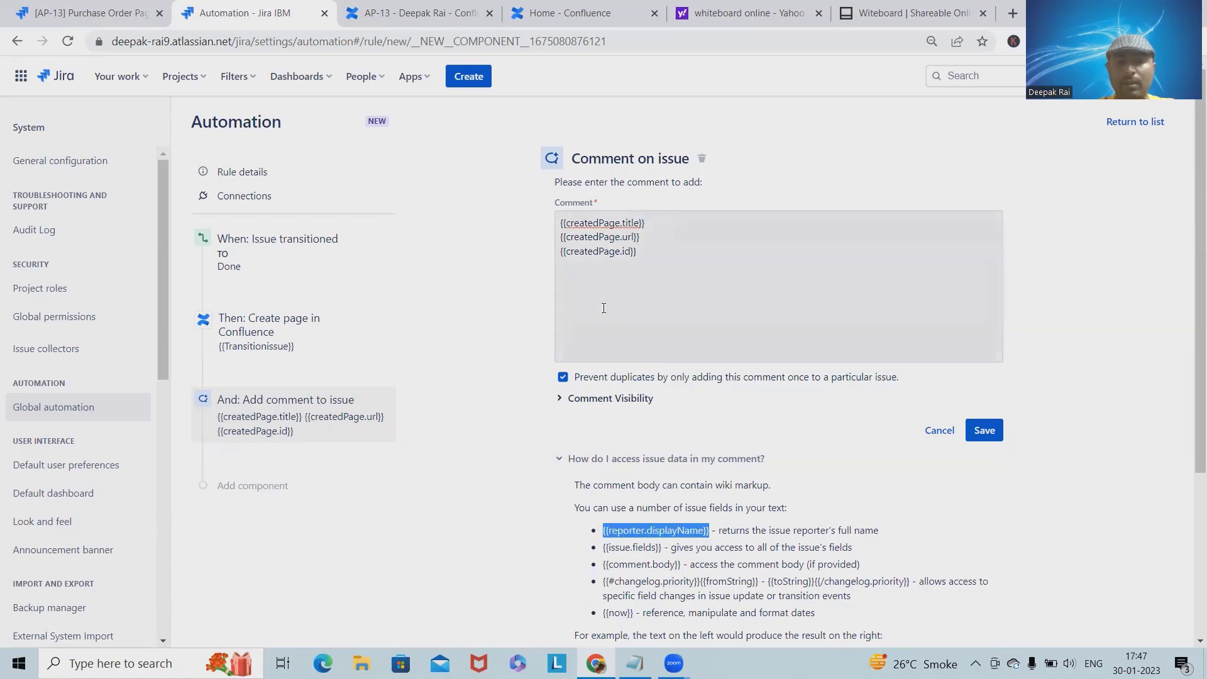
left_click(284, 344)
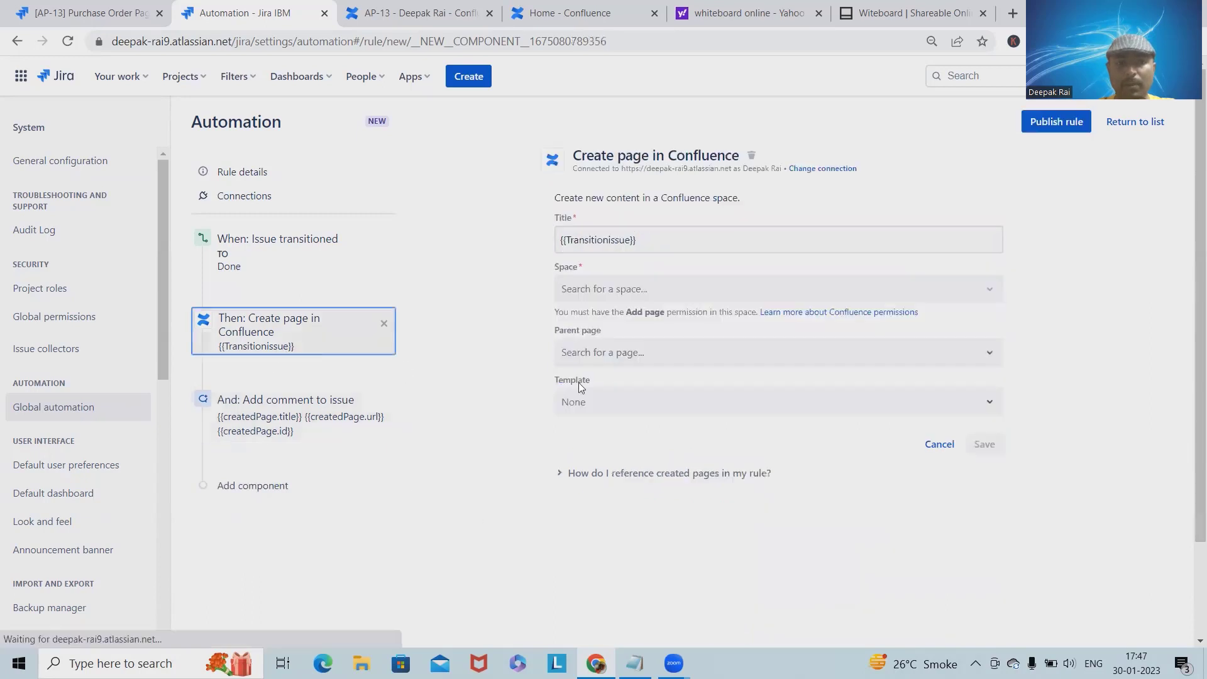
left_click(676, 246)
key("ctrl+v")
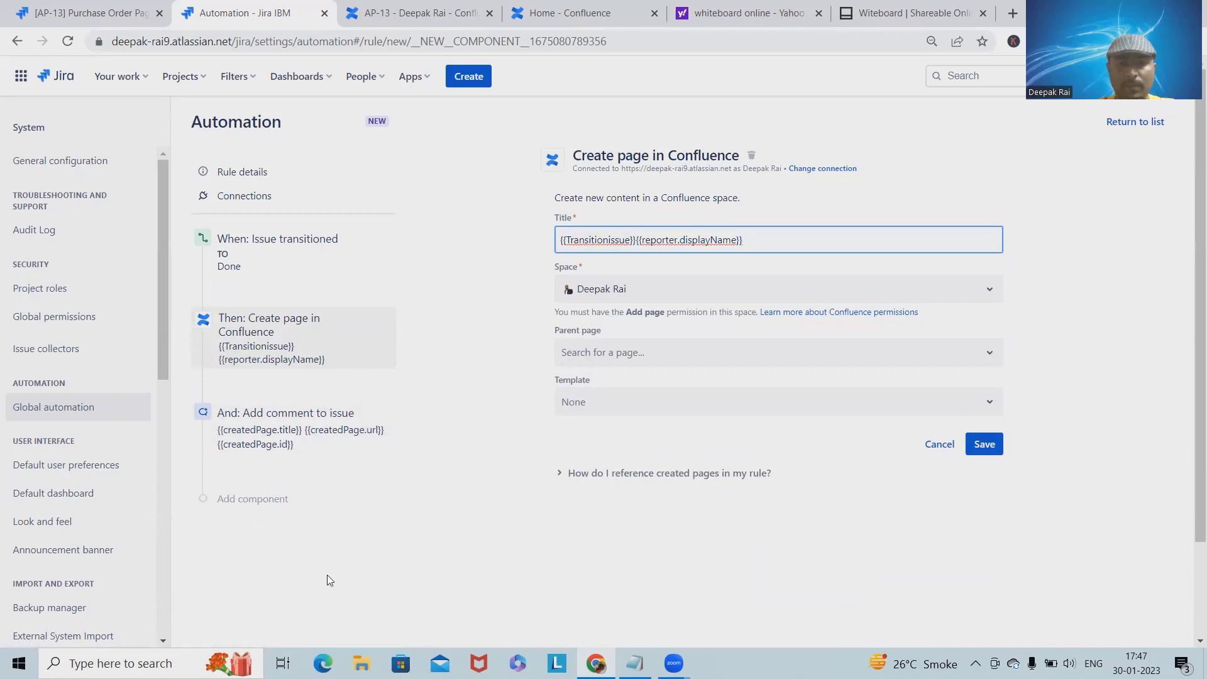
Copy an issue fields placeholder from the help and resume editing the comment text
left_click(262, 444)
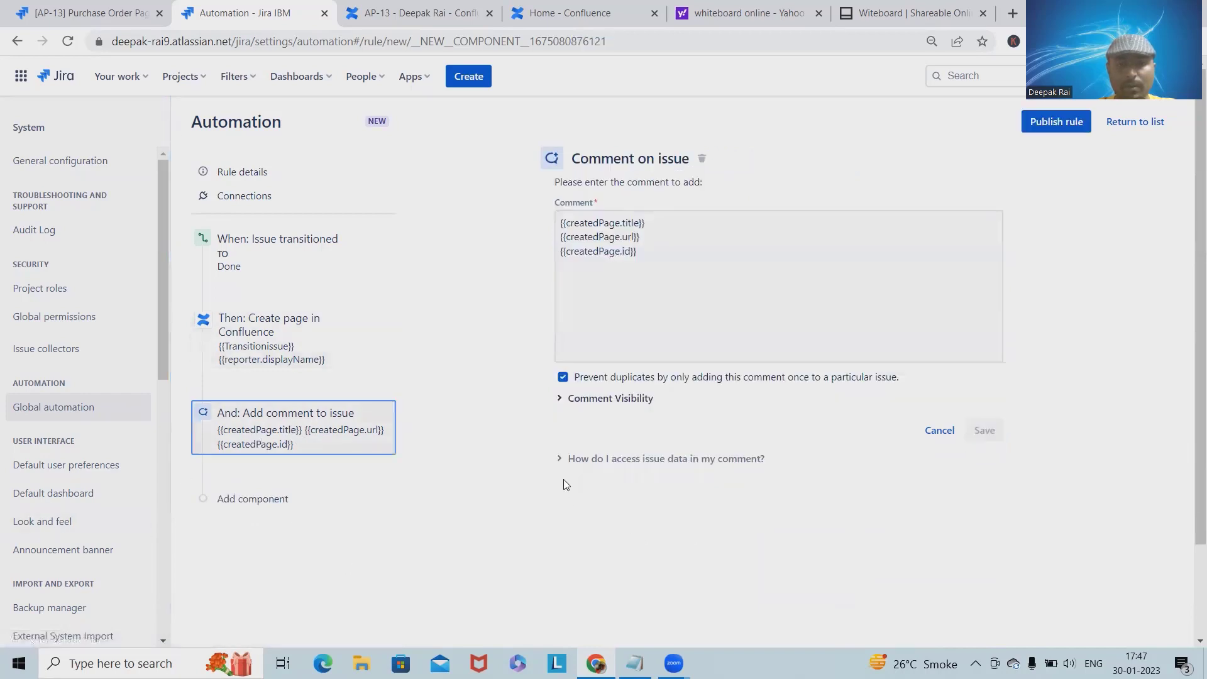
left_click(562, 460)
scroll(614, 481, "down", 1)
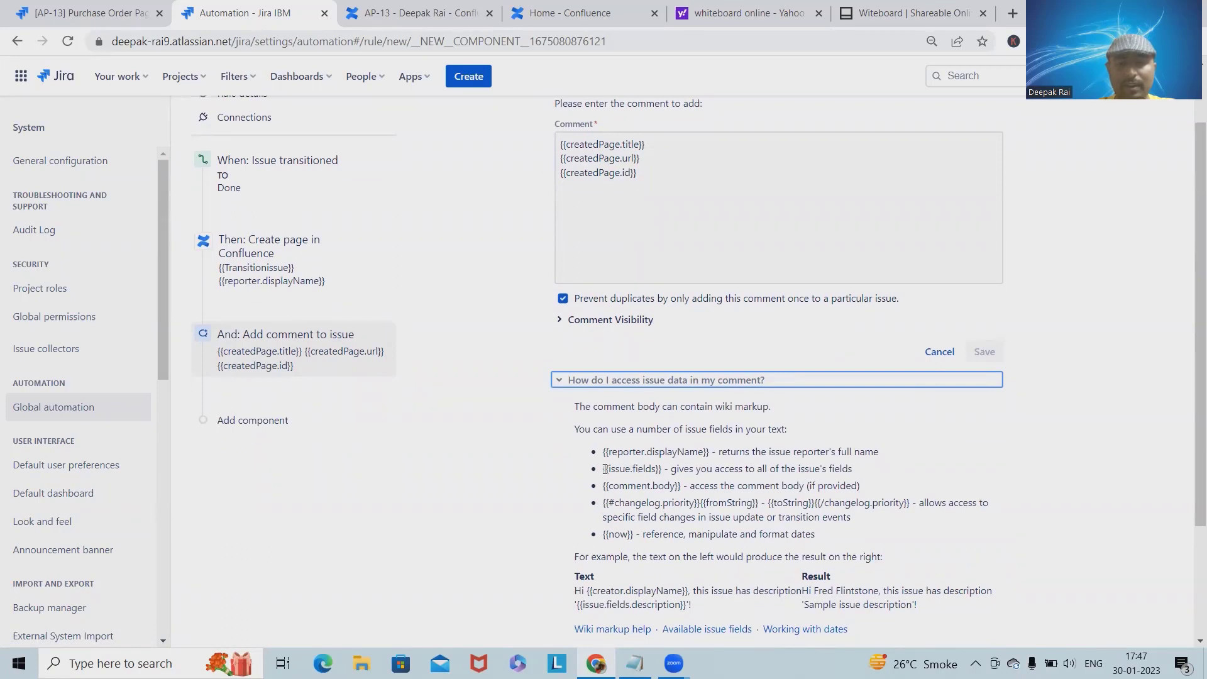
left_click_drag(605, 469, 661, 471)
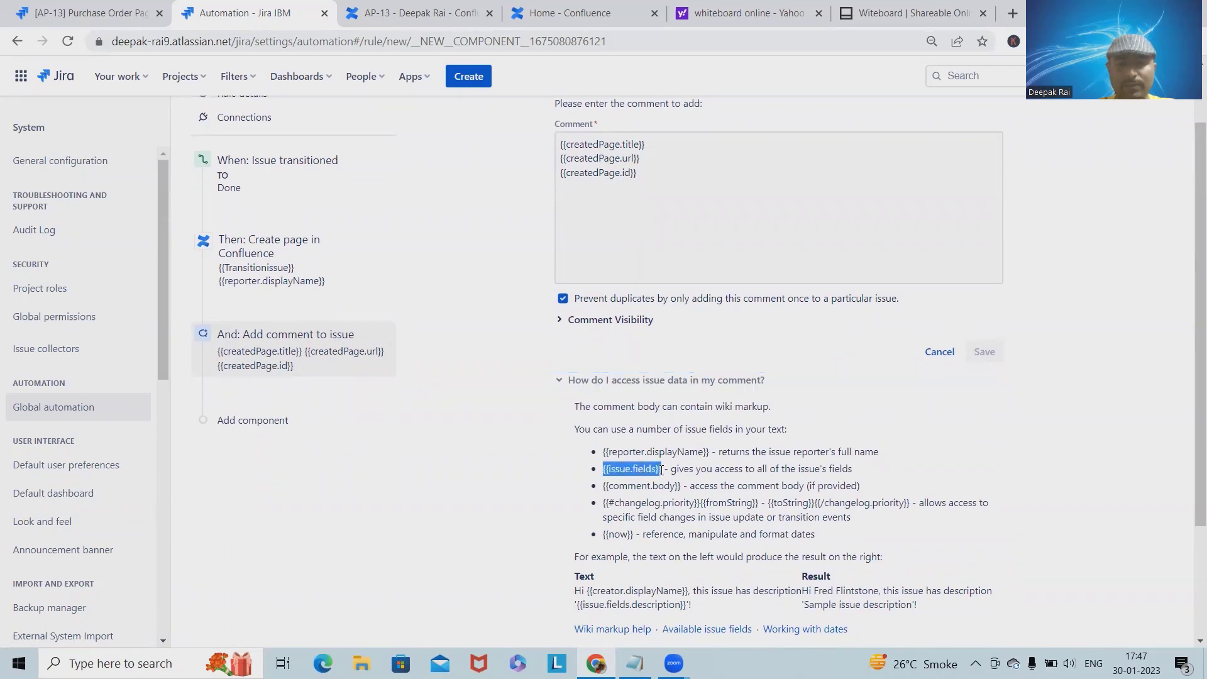
scroll(822, 558, "up", 1)
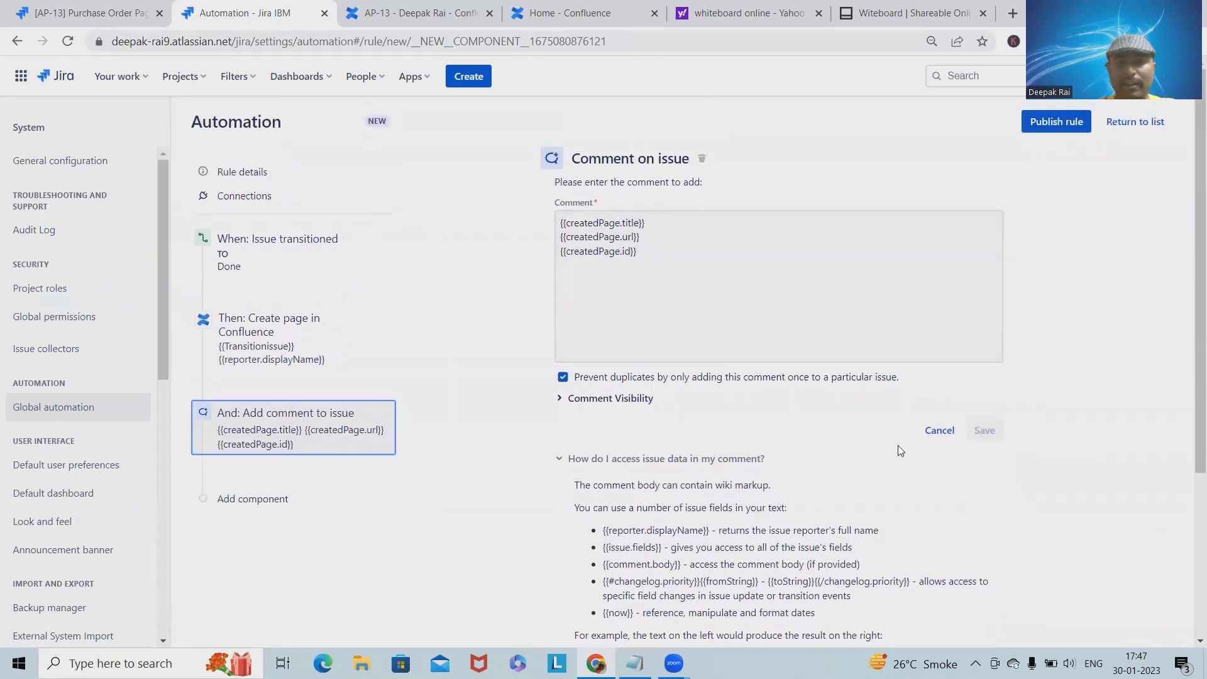
left_click(286, 336)
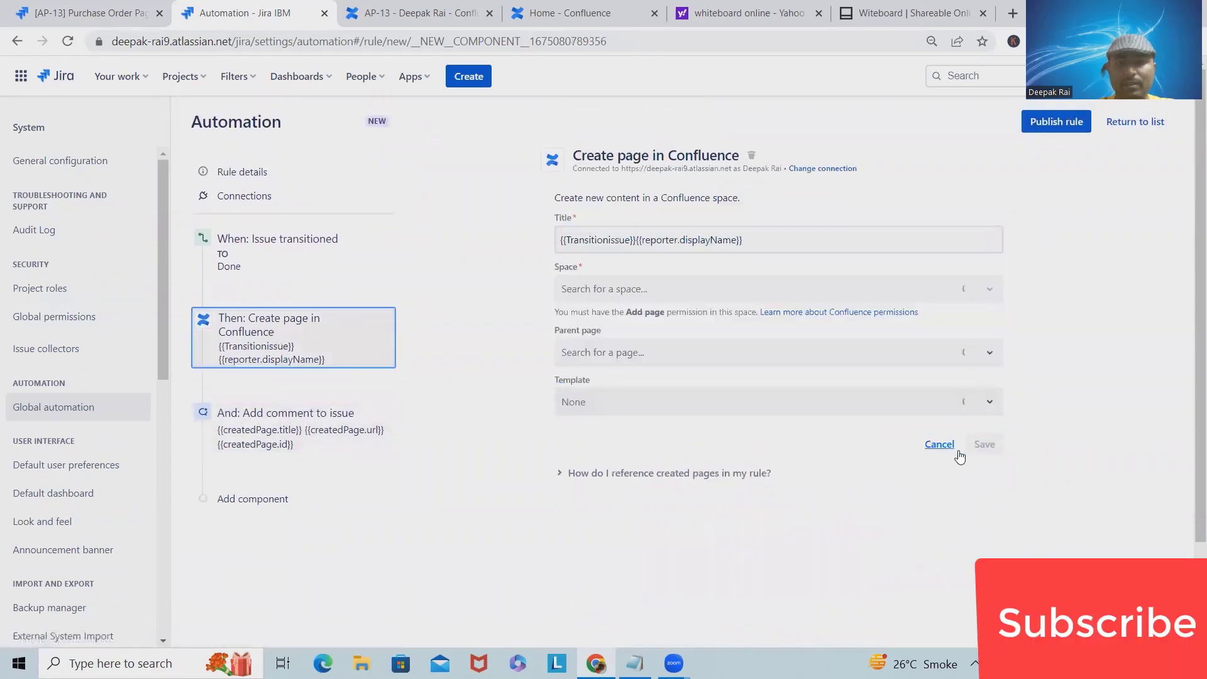
left_click(293, 434)
left_click(666, 287)
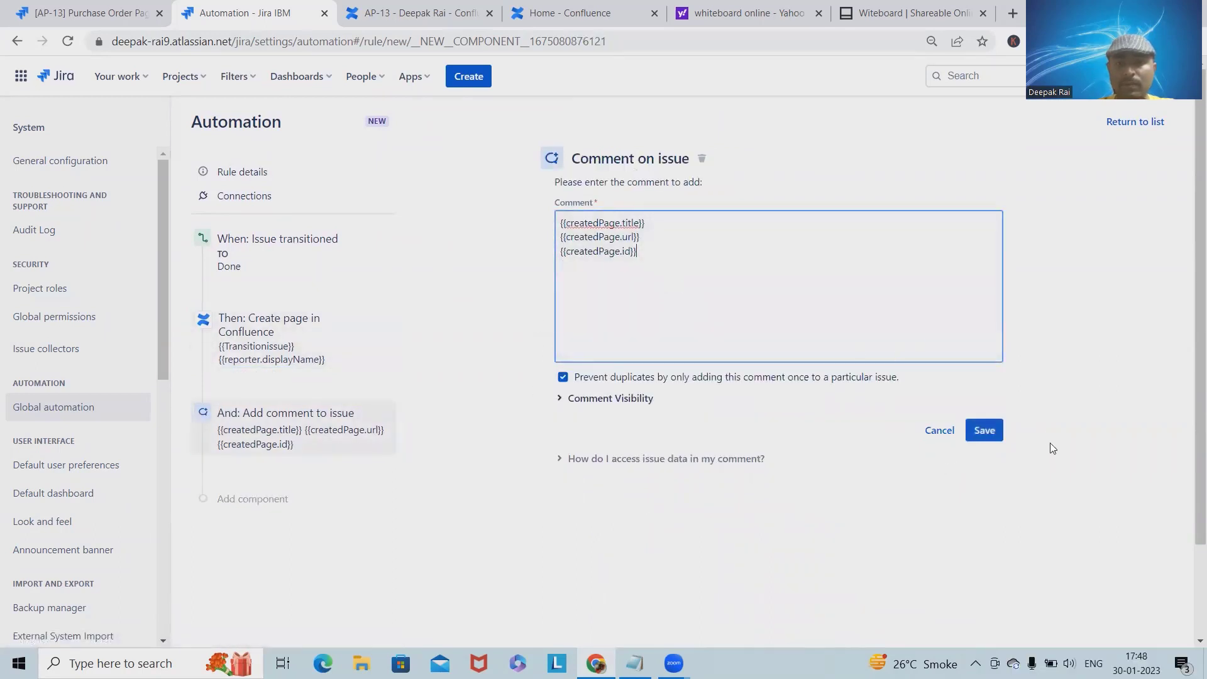
Save the comment action, name the rule 'Create Confluence Pages', enable it, and return to AP-13
left_click(983, 431)
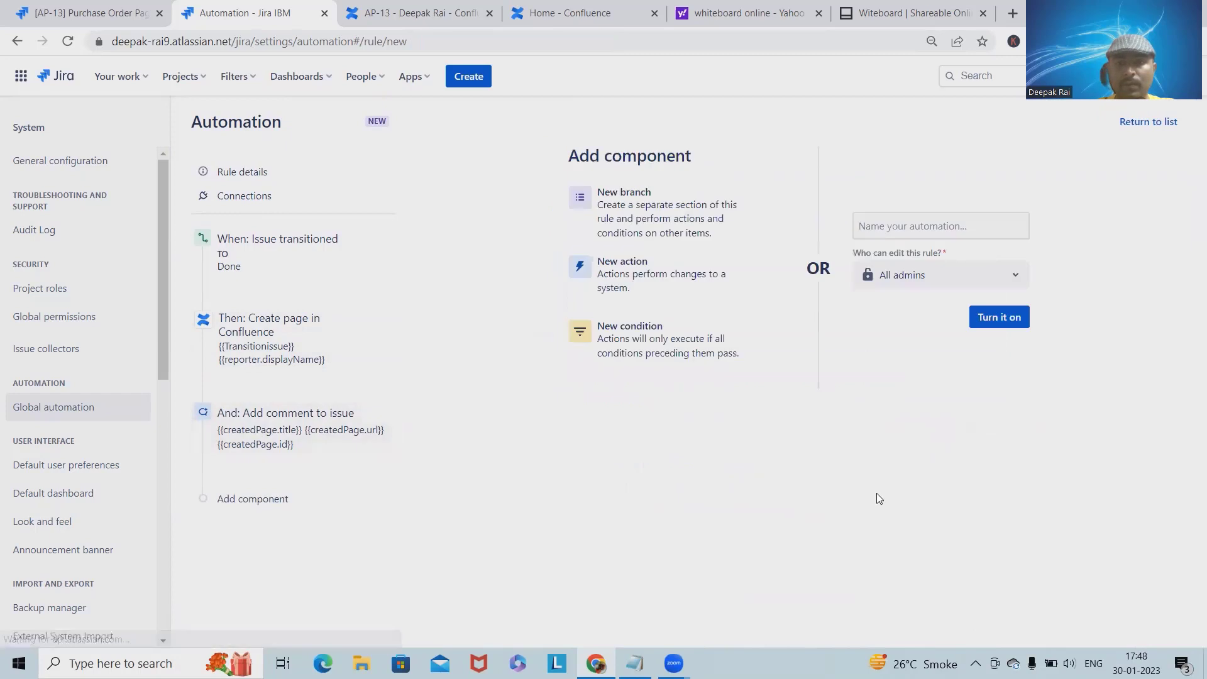
left_click(1007, 325)
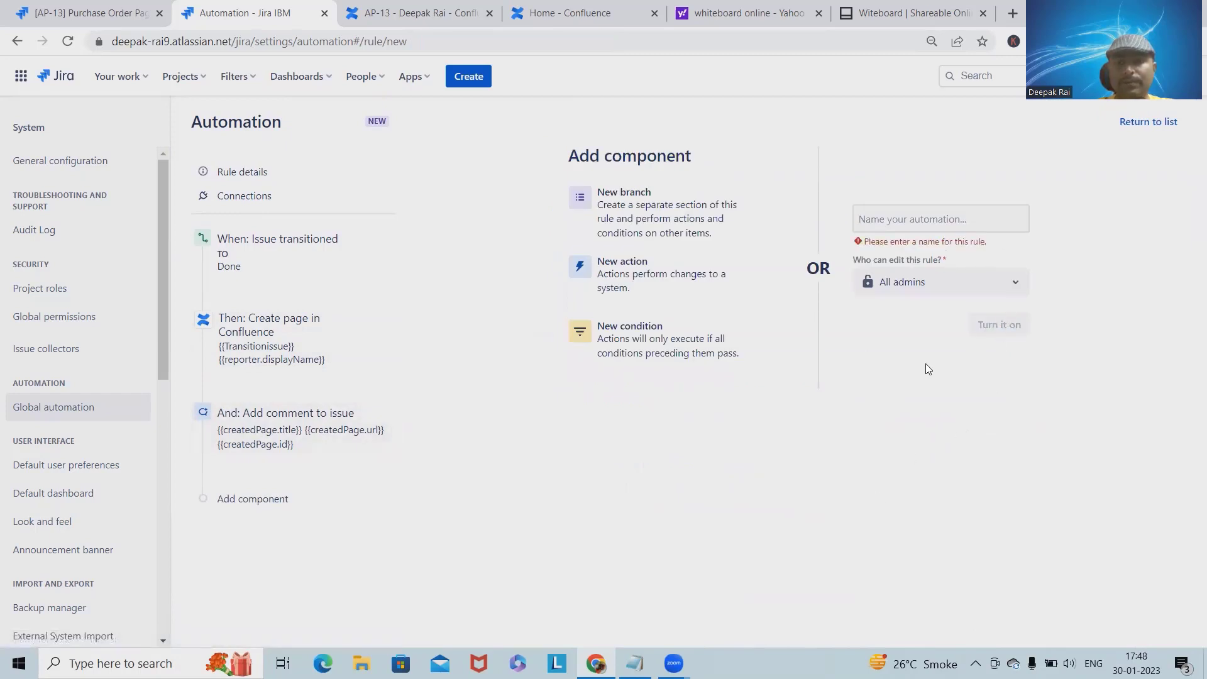
left_click(918, 220)
type("Creat")
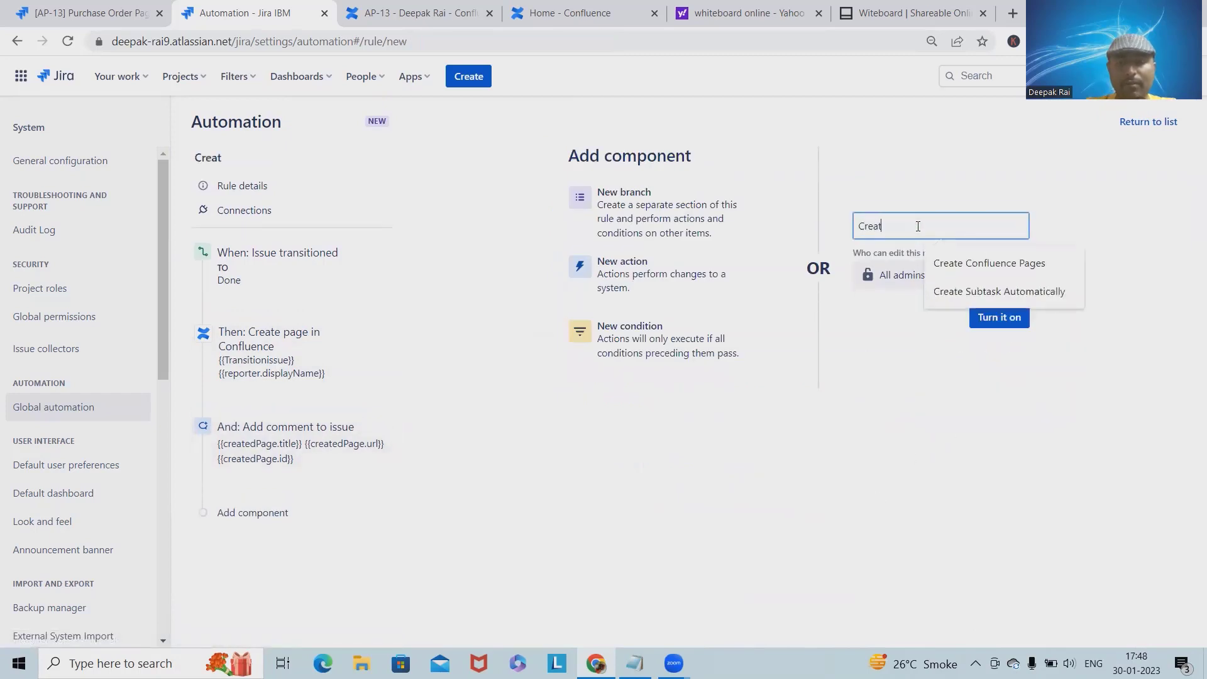
type("e Confluence Pages")
left_click(976, 314)
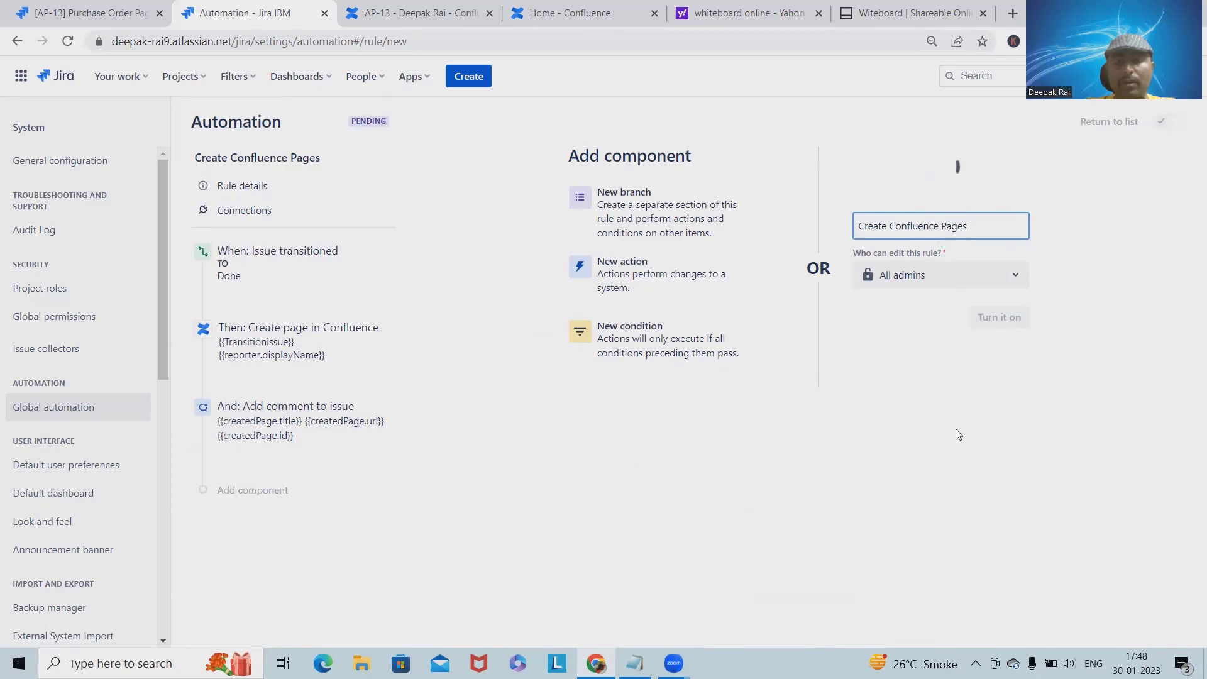
key("ctrl+Tab")
left_click(139, 6)
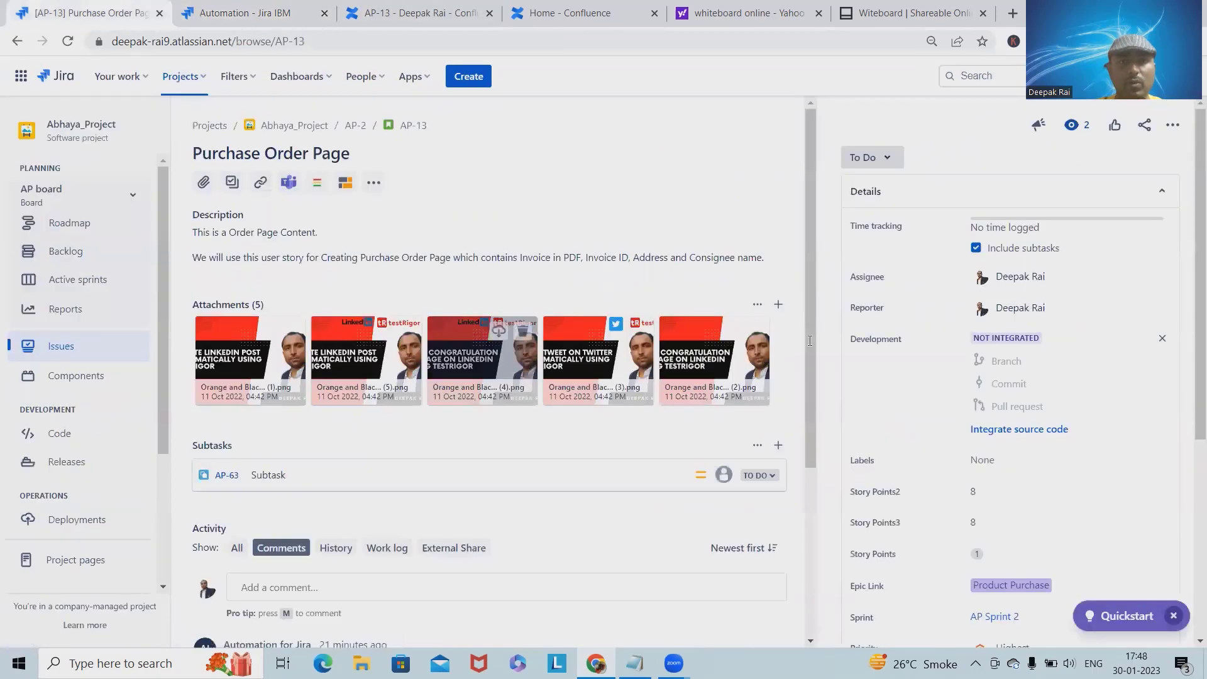
Send the old AP-13 Confluence page to trash, then come back to Jira issue AP-13
left_click(67, 41)
left_click(383, 19)
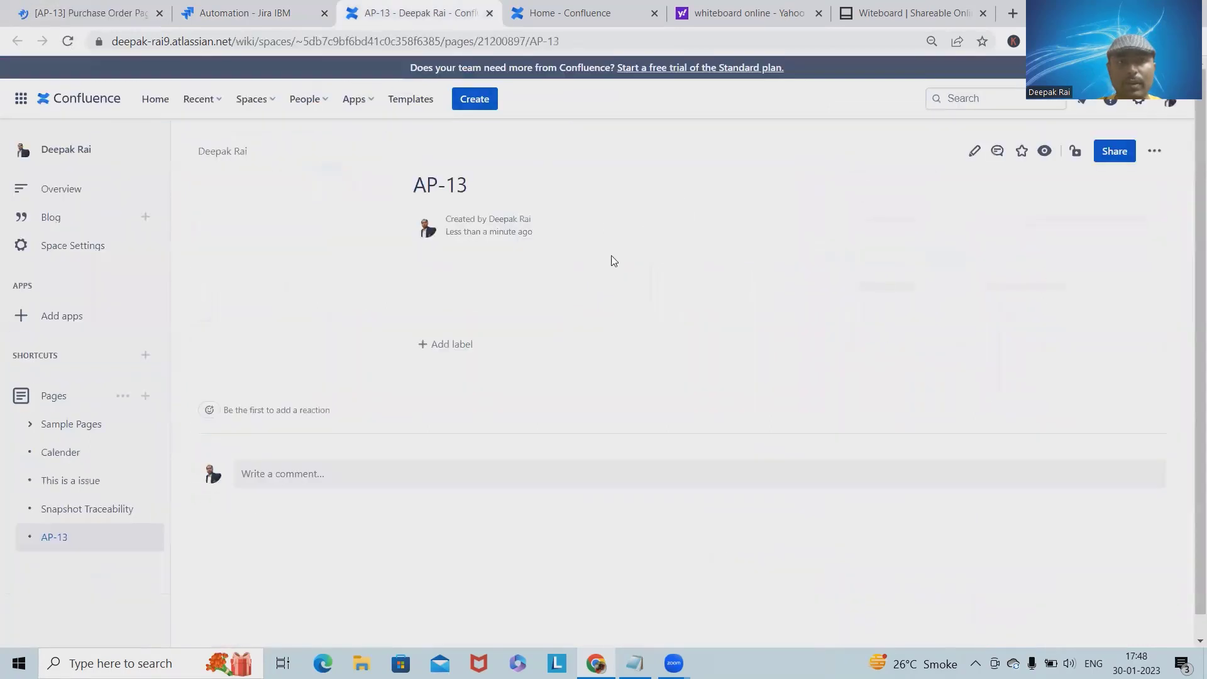
left_click(1154, 151)
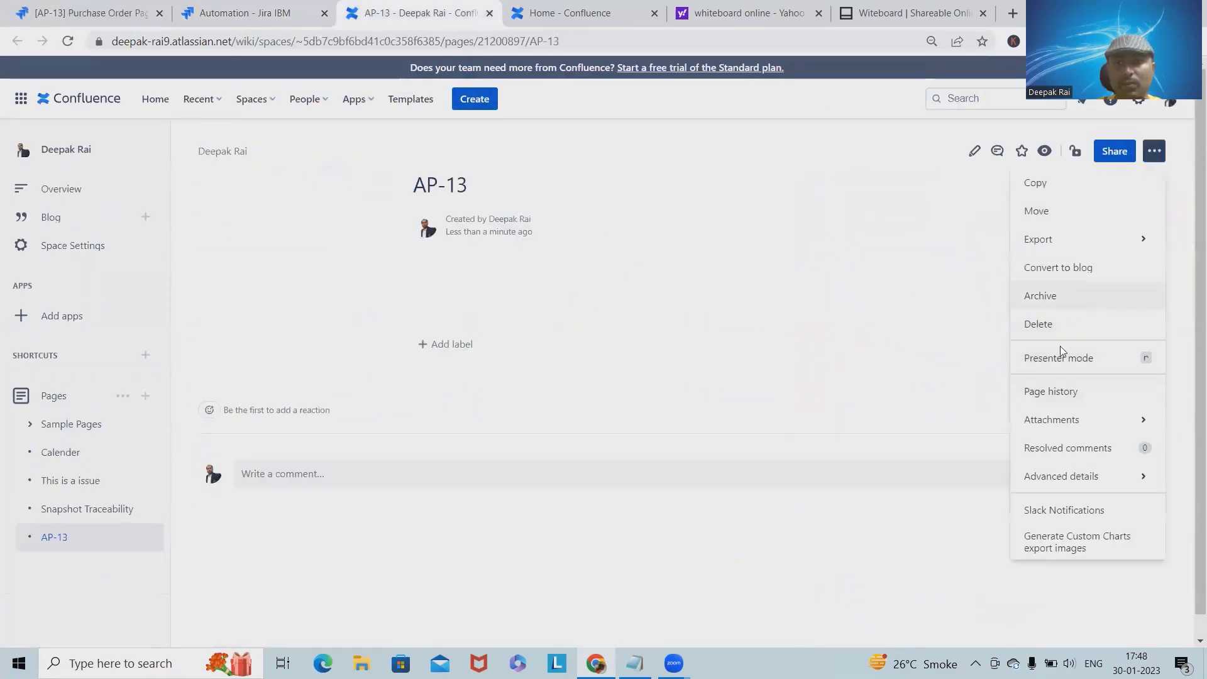
left_click(1077, 327)
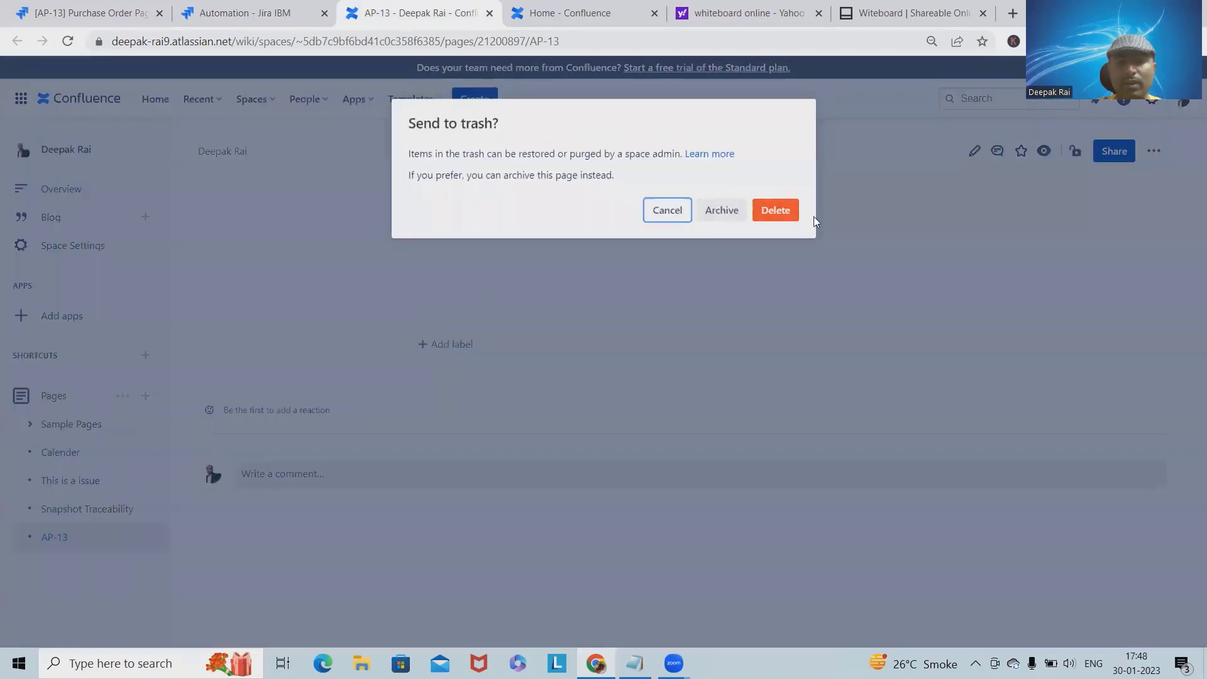
left_click(776, 210)
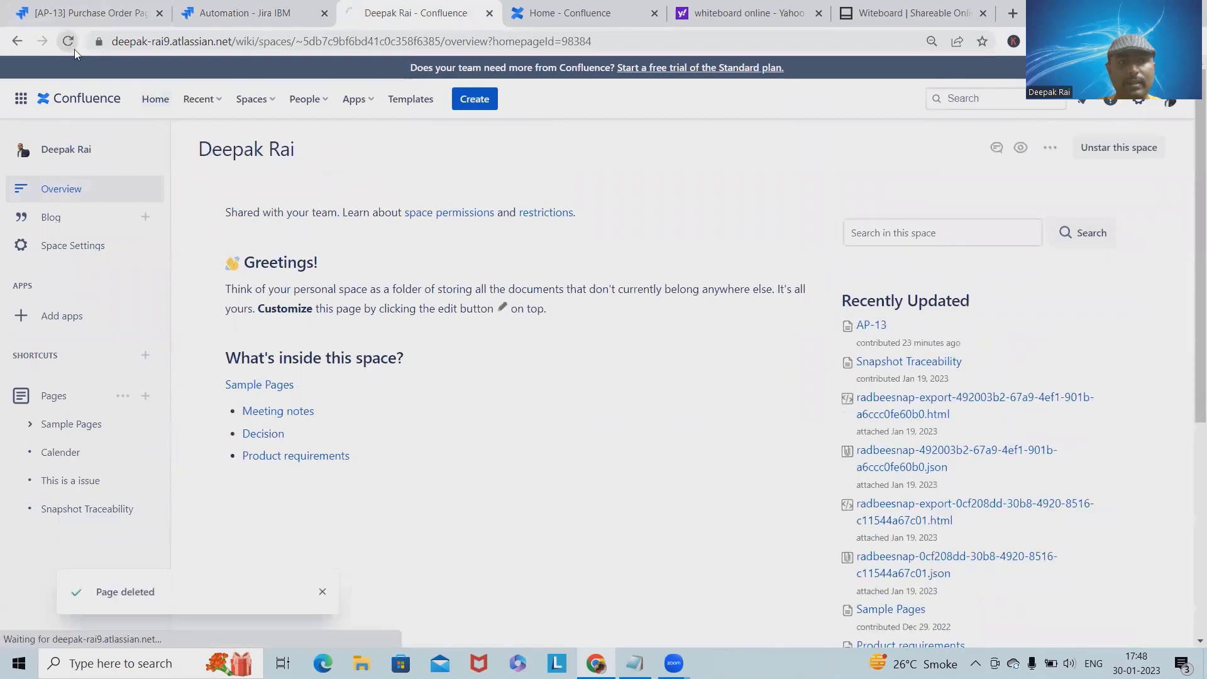
left_click(115, 6)
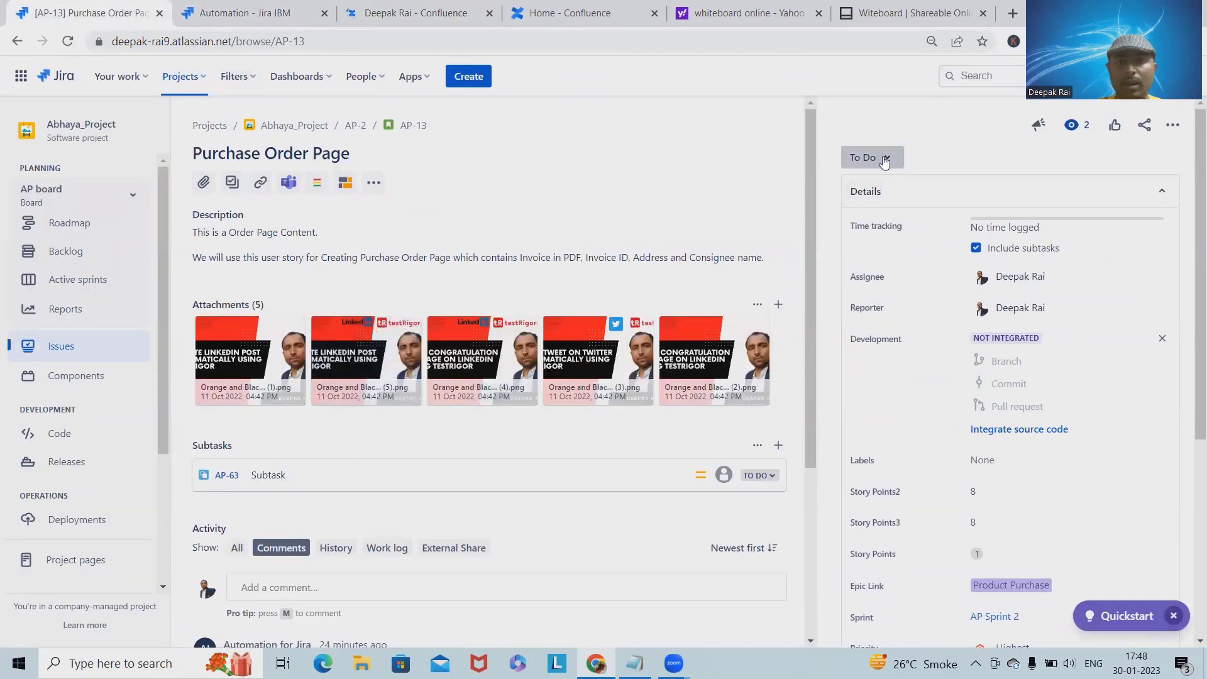
Transition AP-13 from To Do to Done, then go back to the Create Confluence Pages rule
left_click(268, 6)
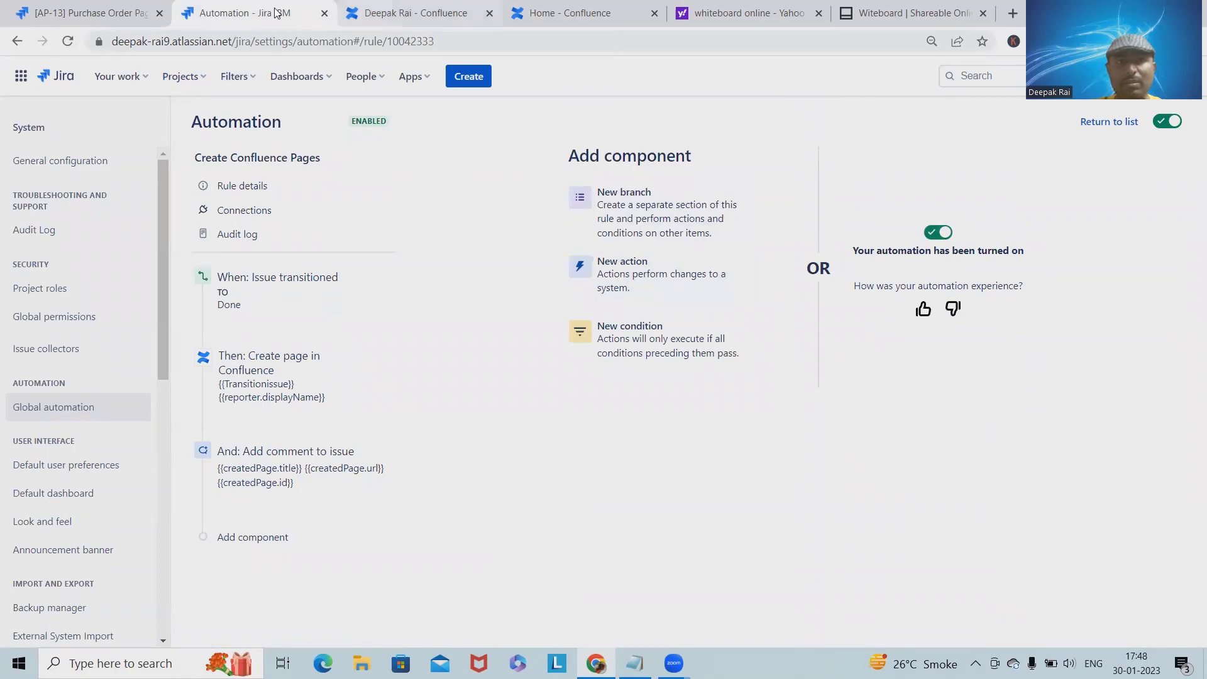
left_click(105, 17)
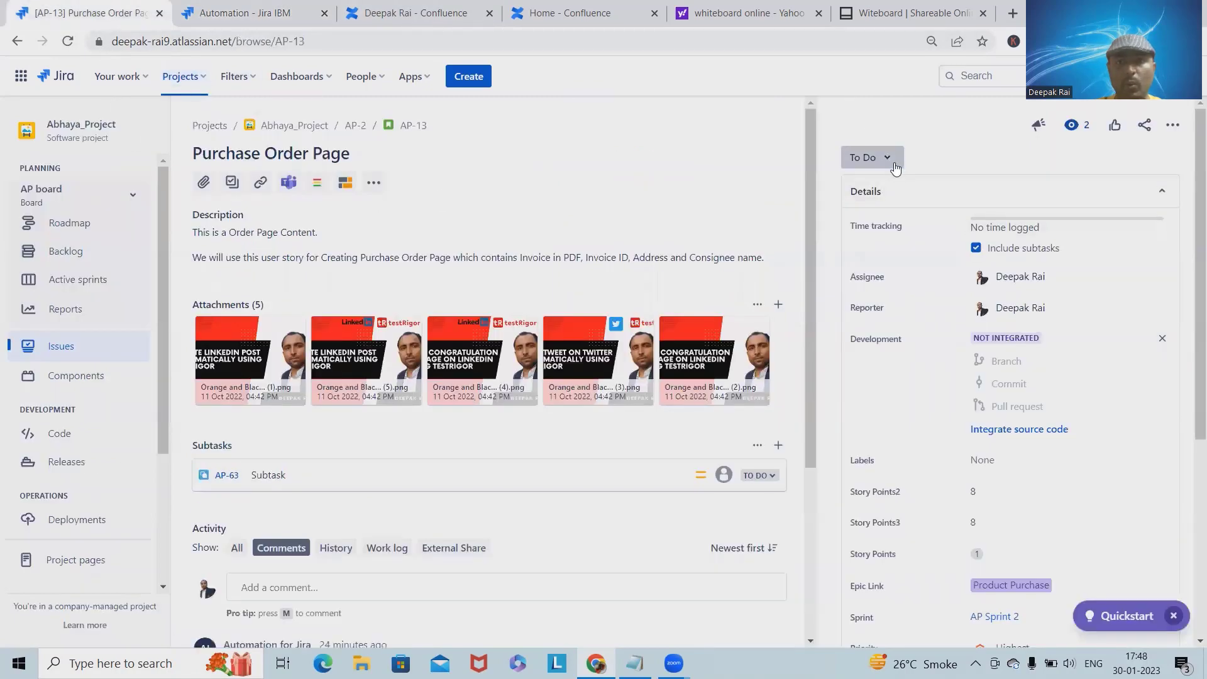
left_click(871, 157)
left_click(864, 208)
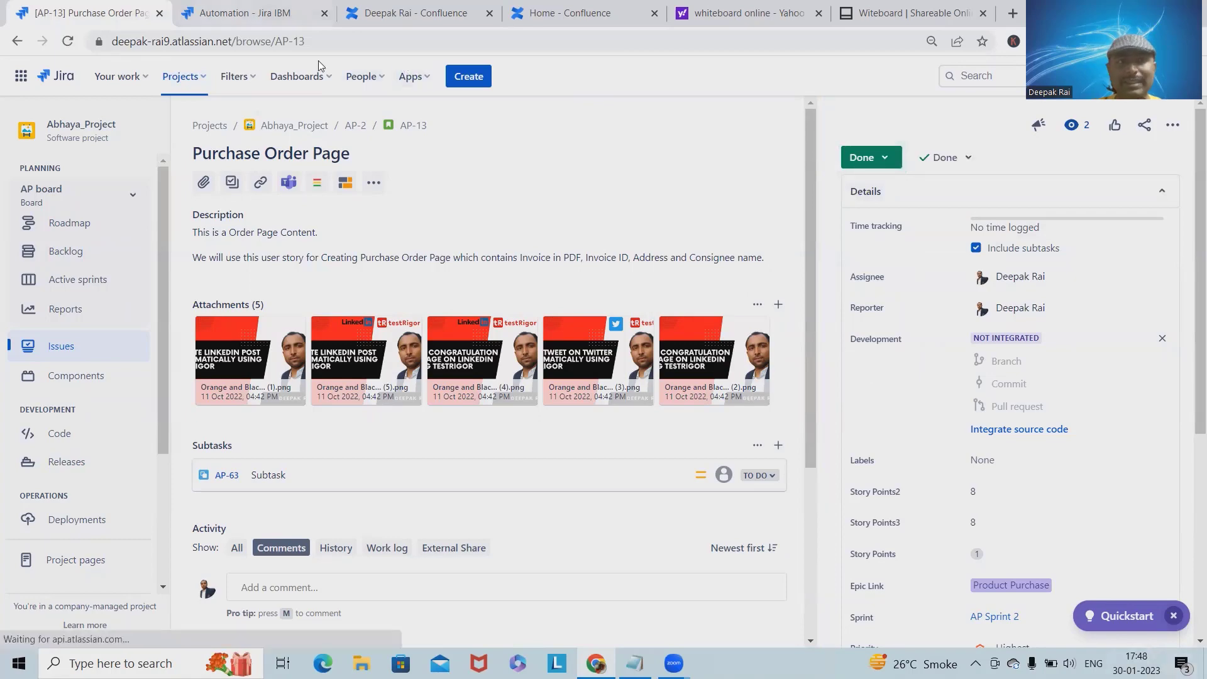
left_click(277, 11)
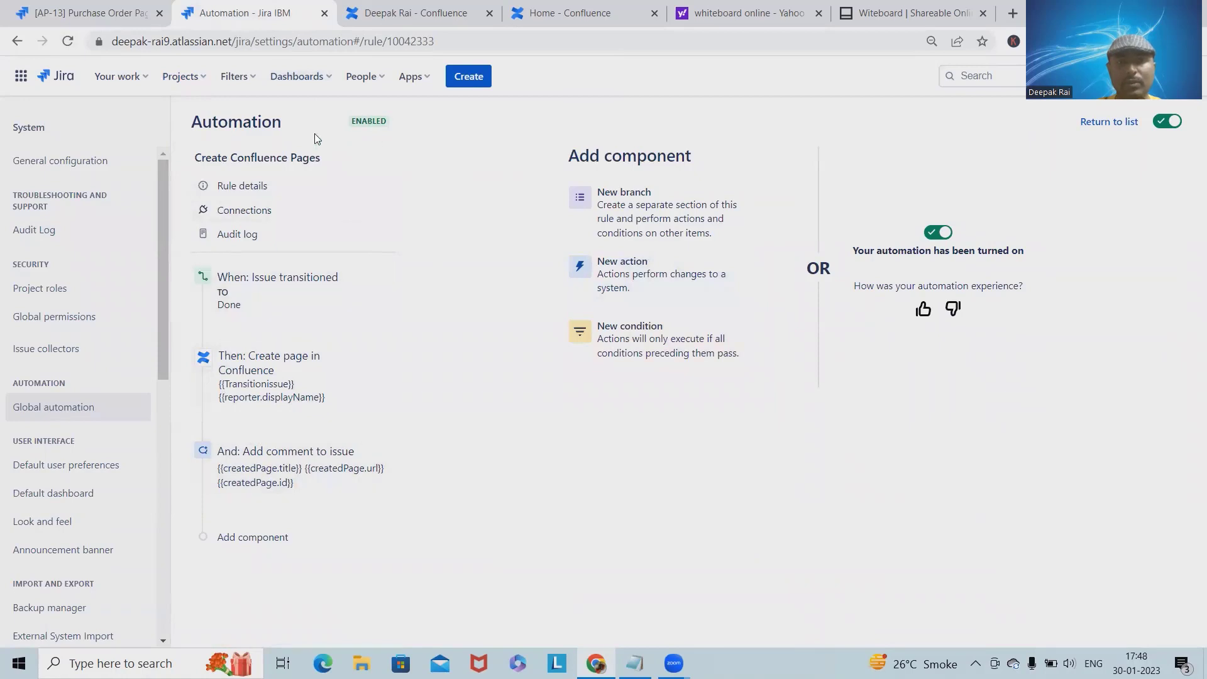
Check the latest successful run in the Audit log and open its created AP-13 page in a new tab
left_click(54, 407)
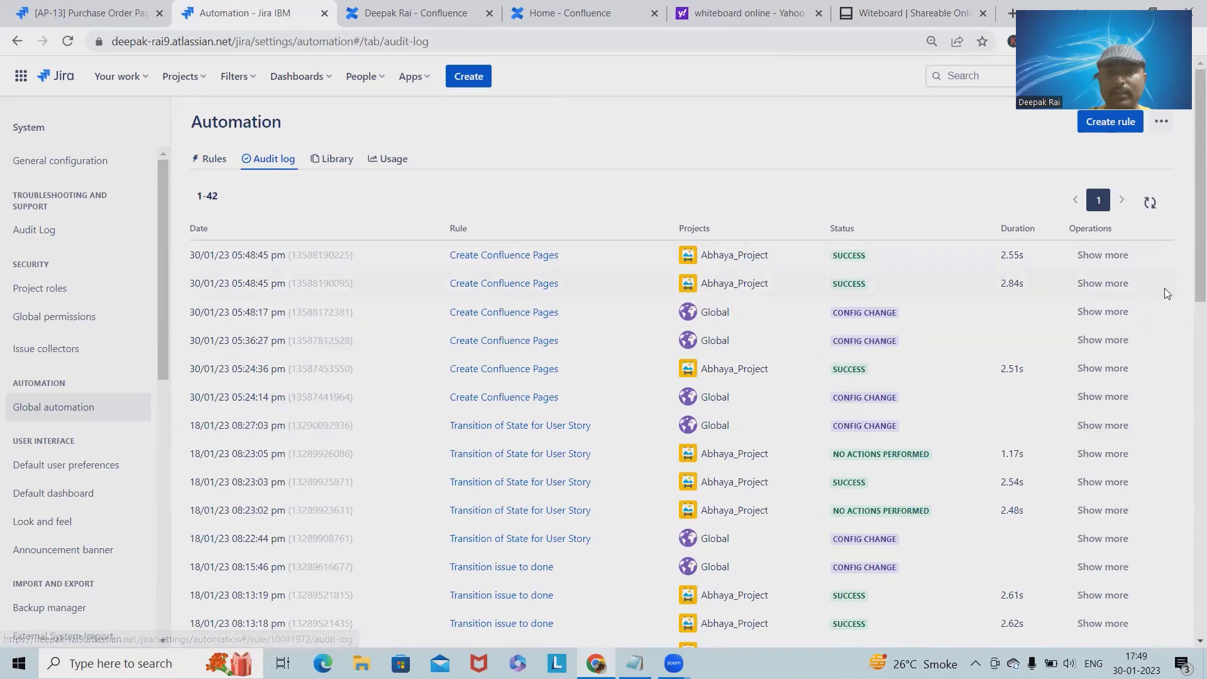
left_click(1097, 256)
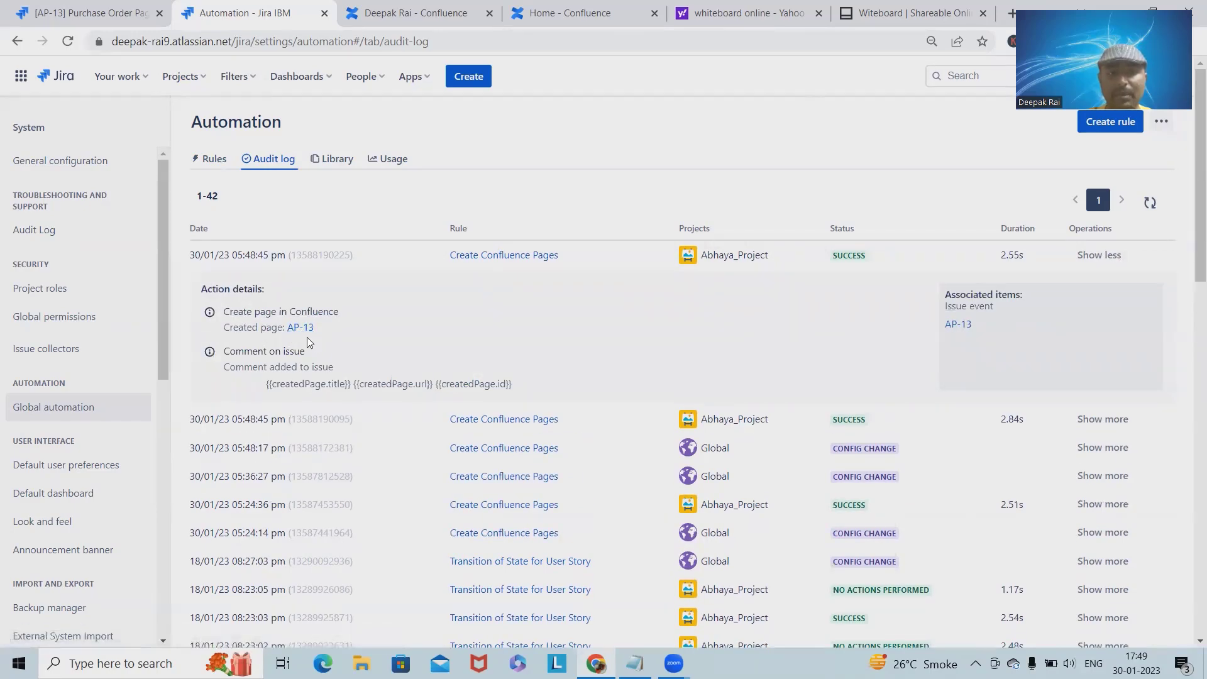
right_click(295, 329)
left_click(343, 337)
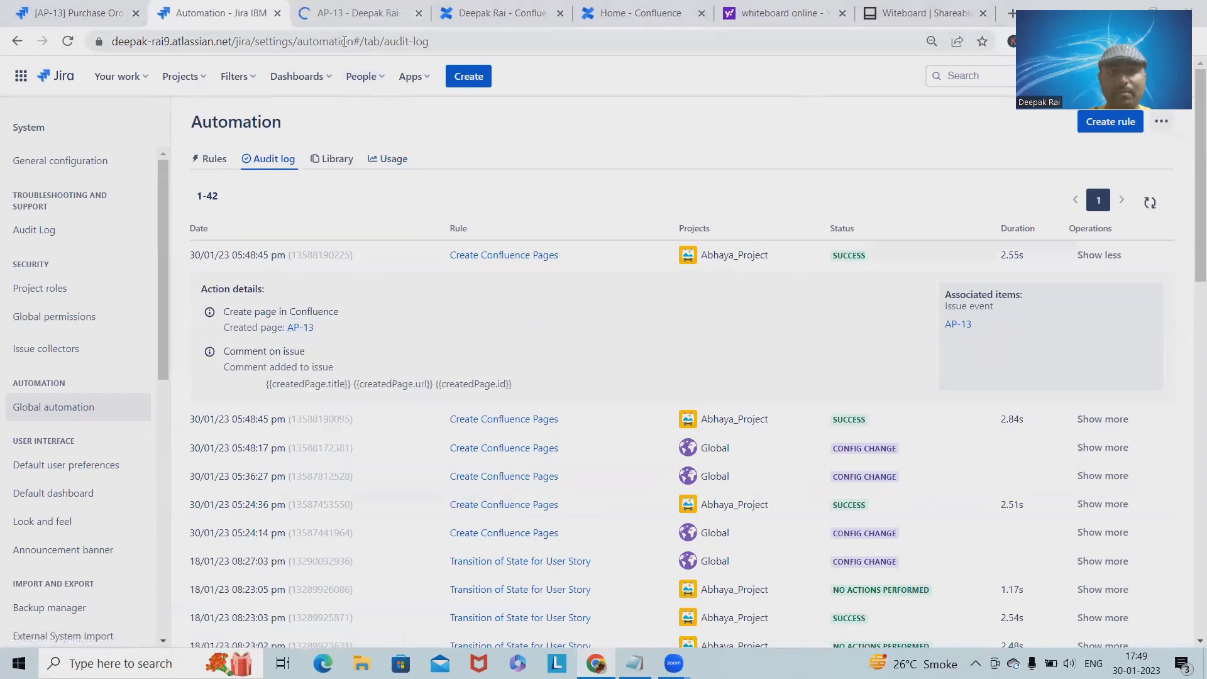
left_click(373, 20)
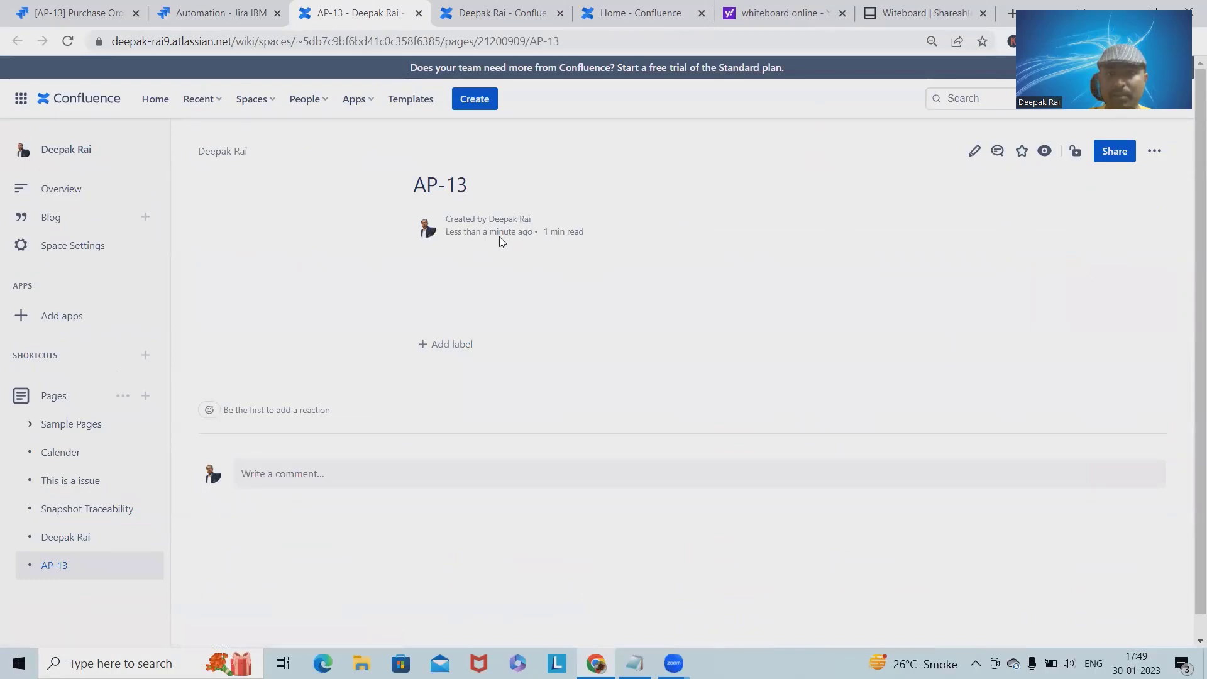
Refresh AP-13 and read the newest automation comment with the page's title, URL and ID
left_click(214, 14)
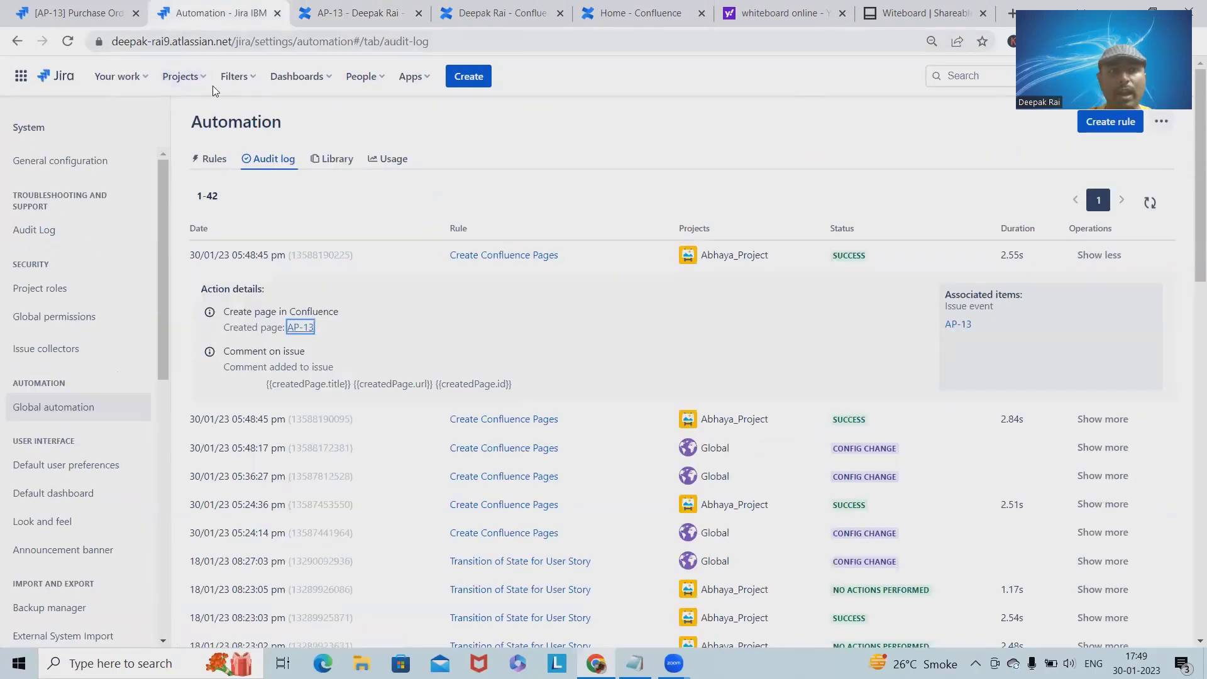
left_click(75, 8)
left_click(67, 40)
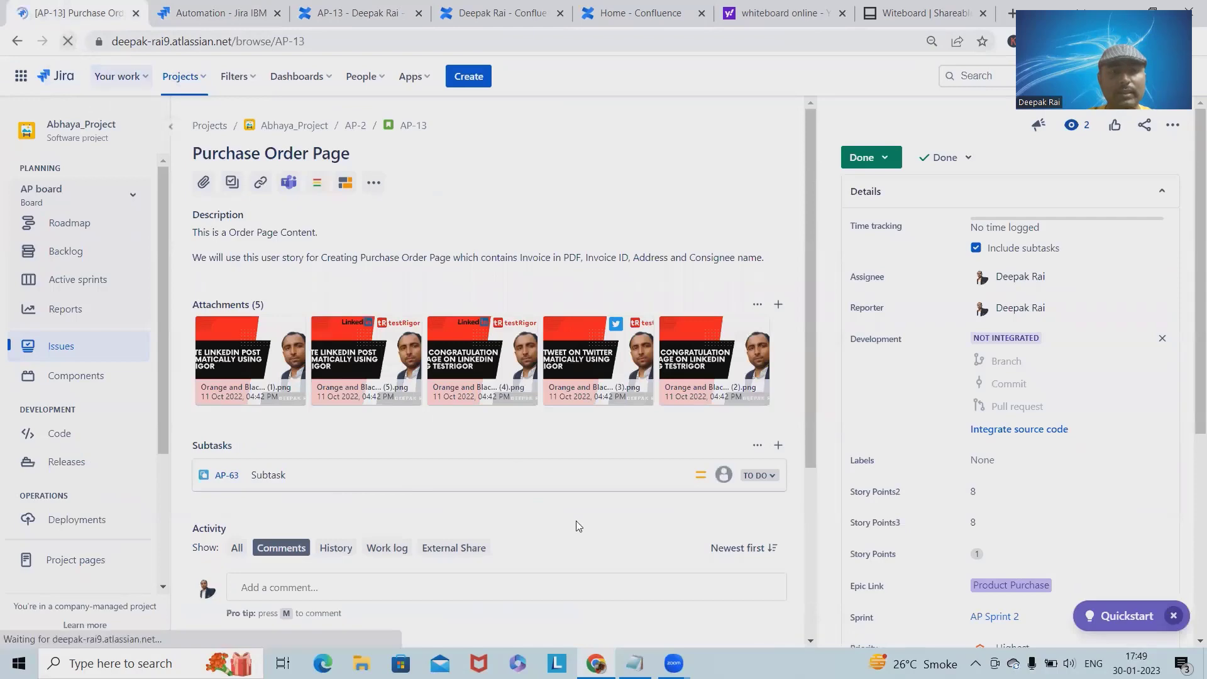
scroll(458, 500, "down", 6)
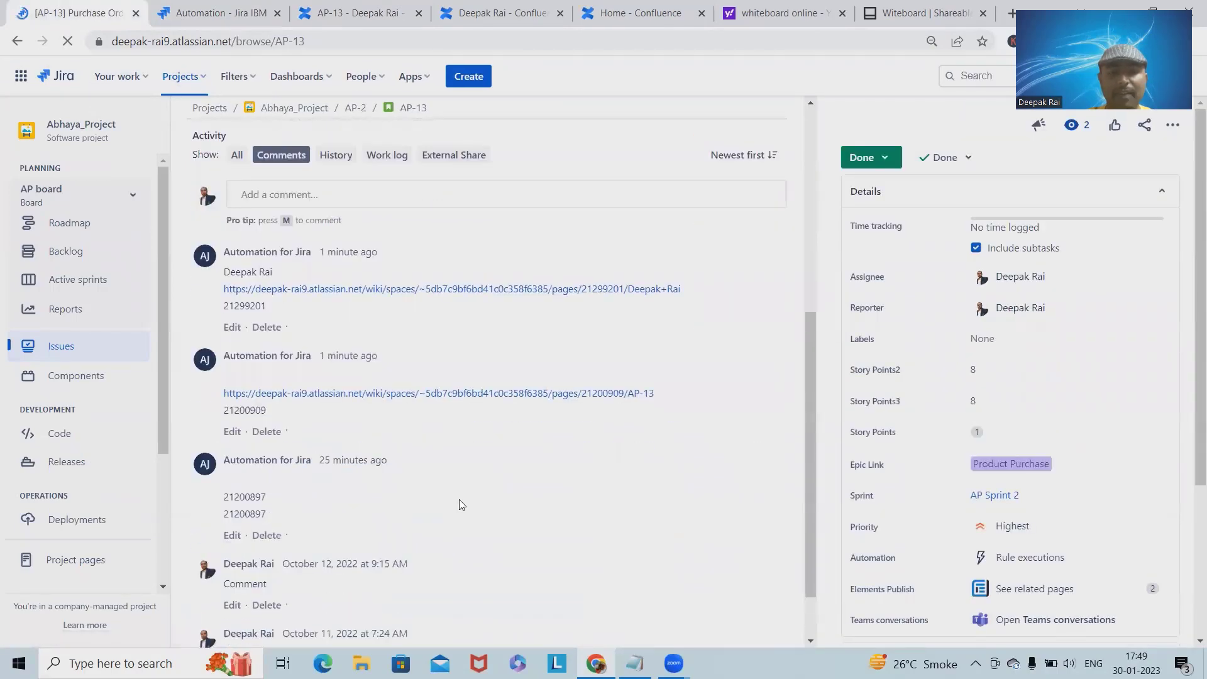
scroll(459, 499, "down", 1)
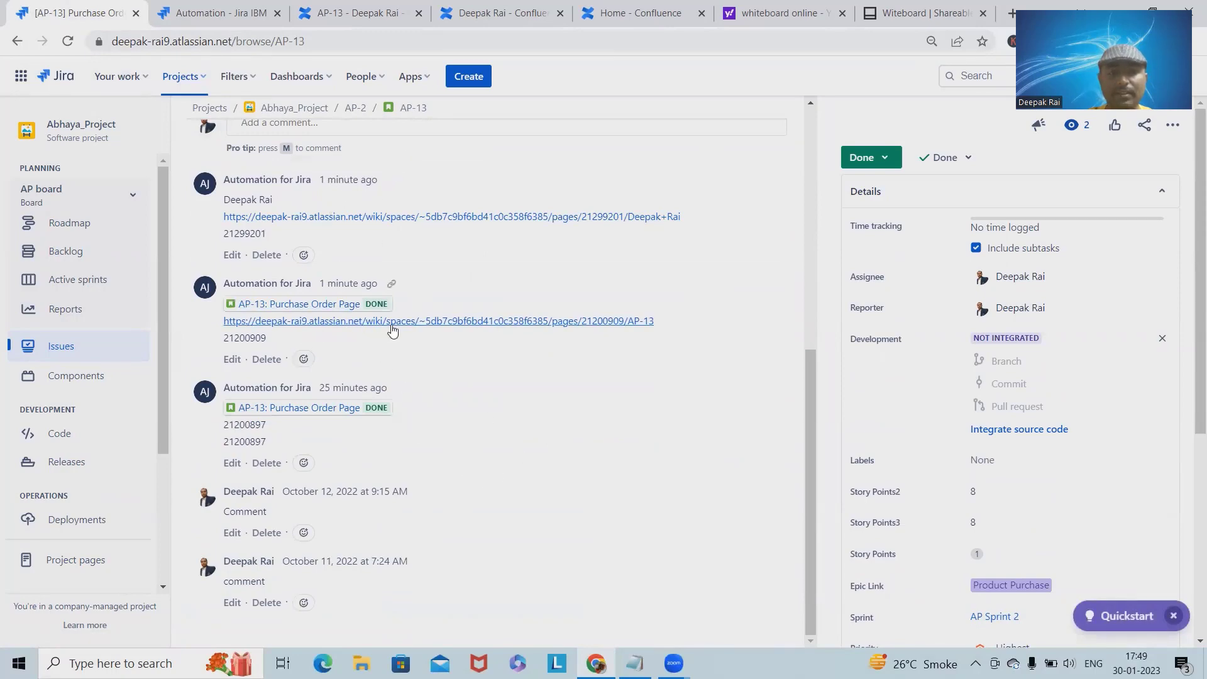
scroll(283, 367, "up", 3)
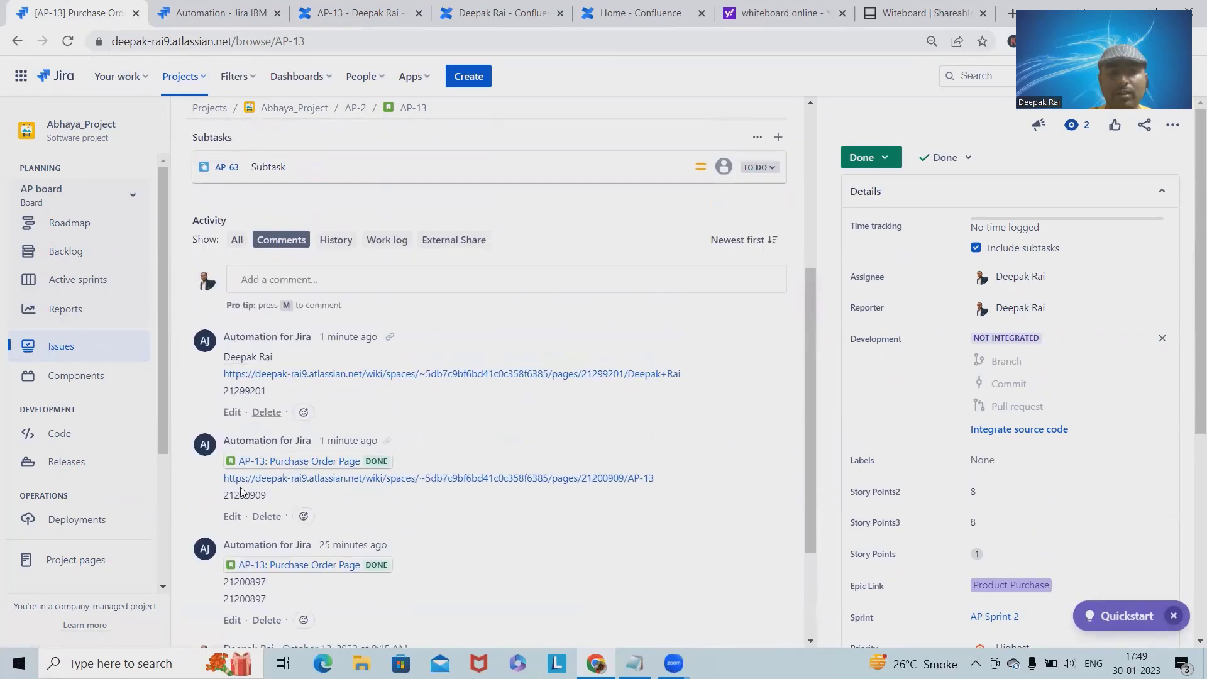
scroll(280, 566, "down", 3)
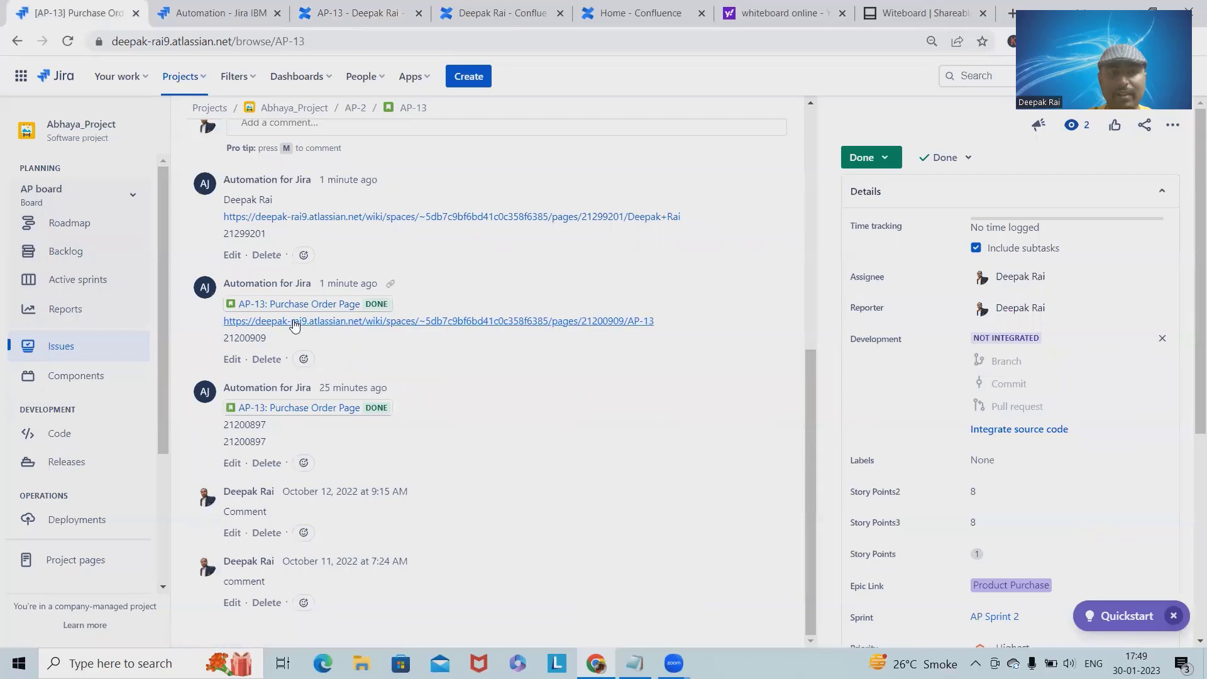
mouse_move(284, 308)
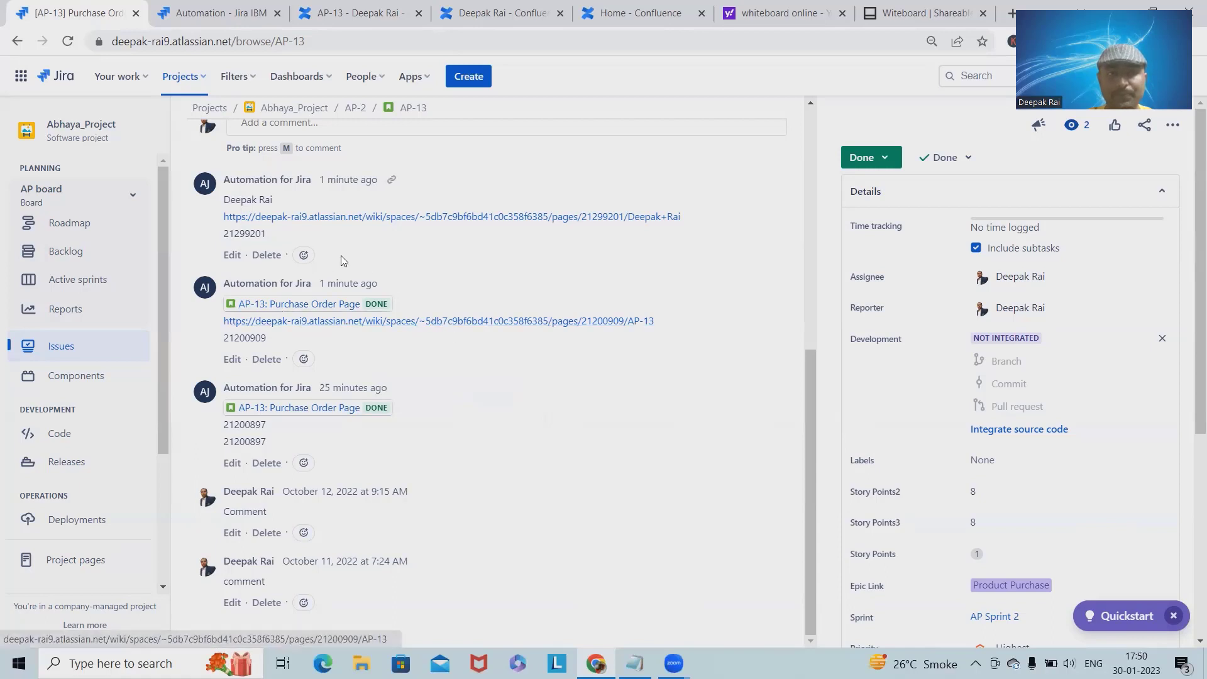
left_click_drag(220, 200, 389, 217)
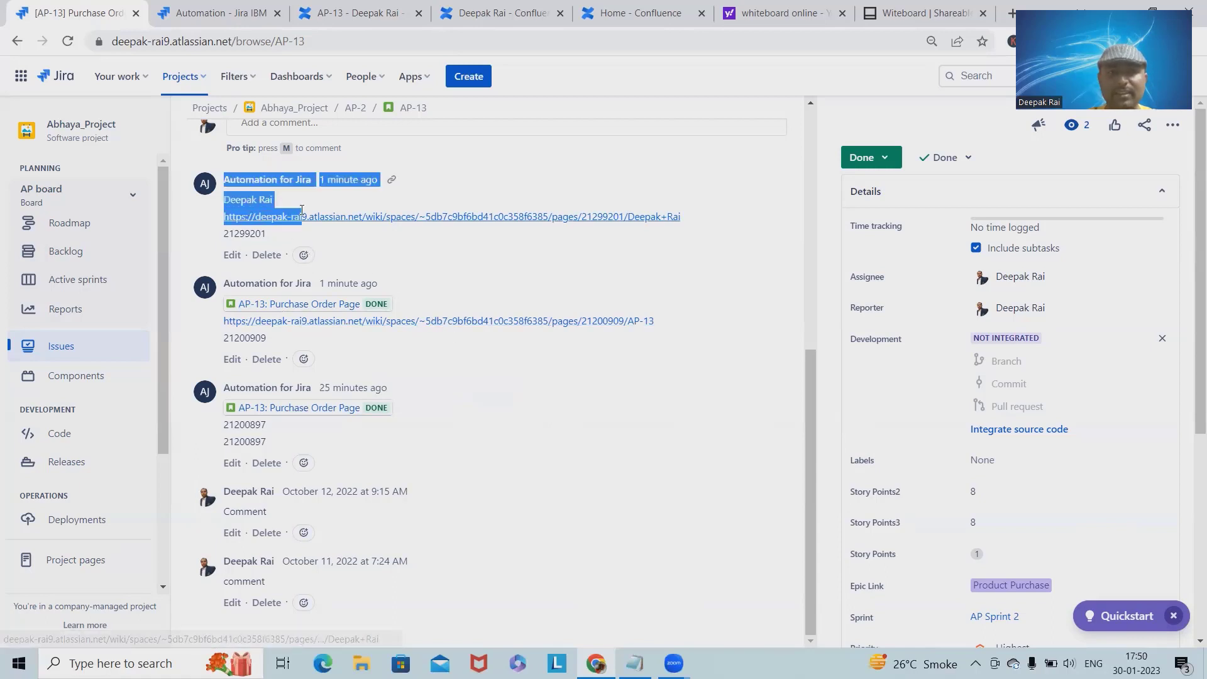
left_click(501, 265)
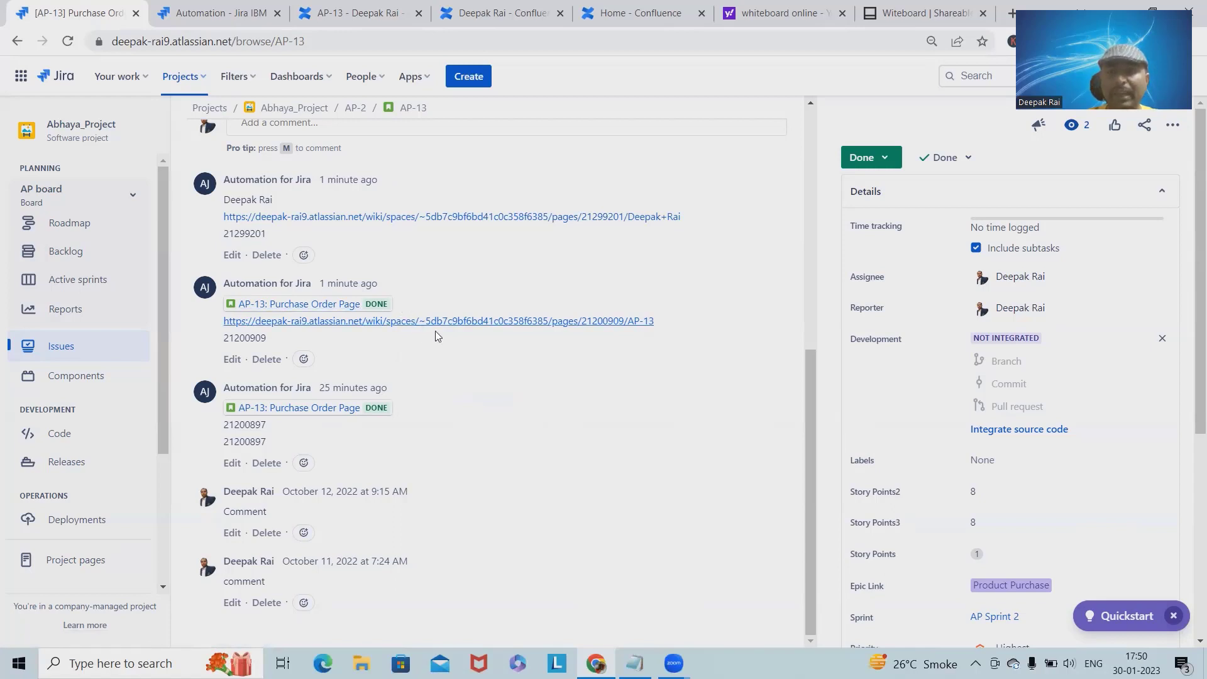
Show the Witeboard sketch with the circled T → S beside the T1 → C and CF diagram
left_click(921, 13)
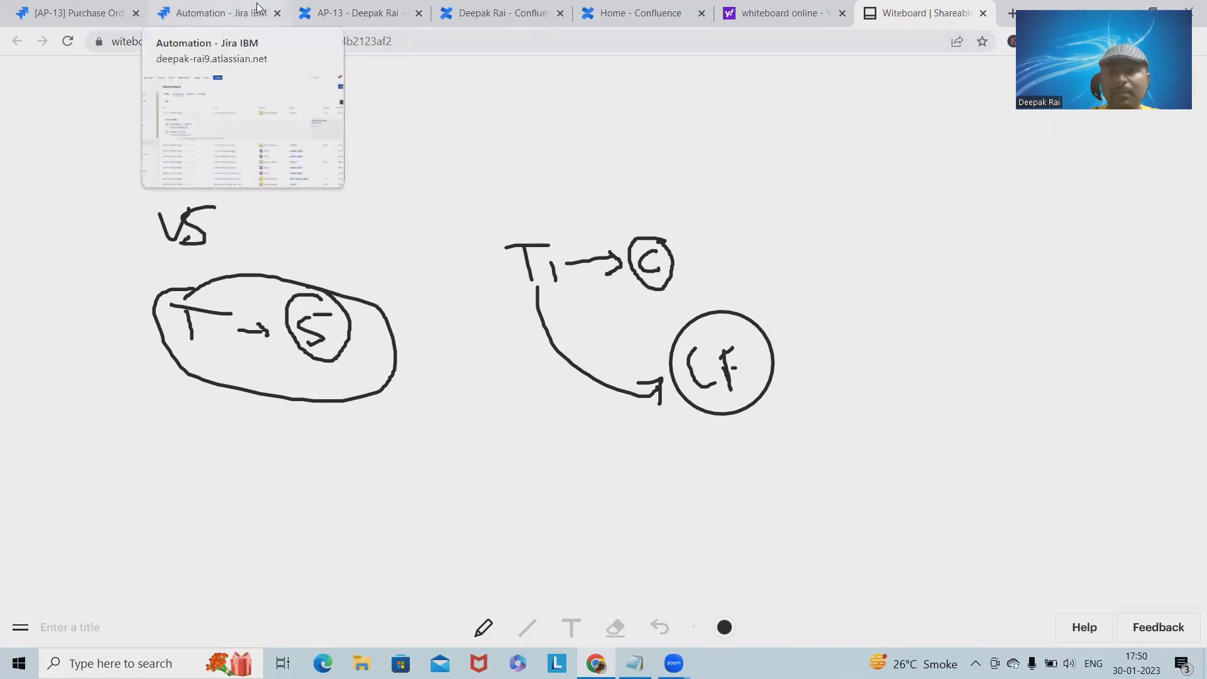
Bring back the '[AP-13] Purchase Order Page' issue with its Confluence page comments
left_click(94, 6)
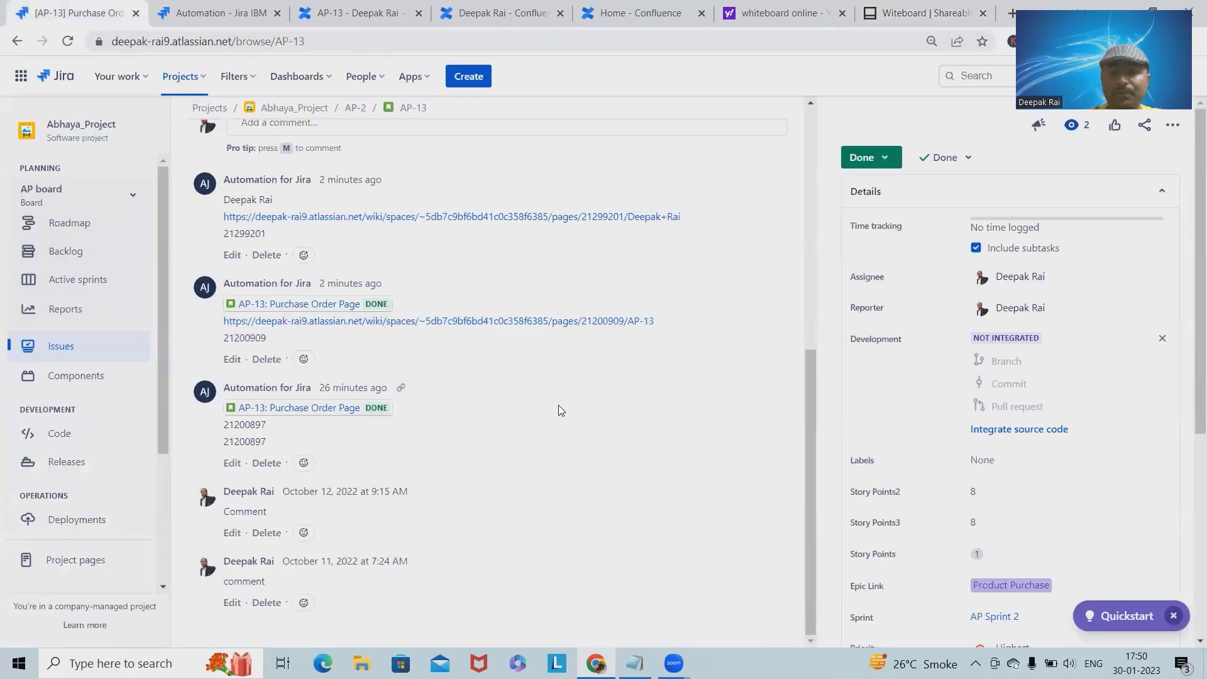